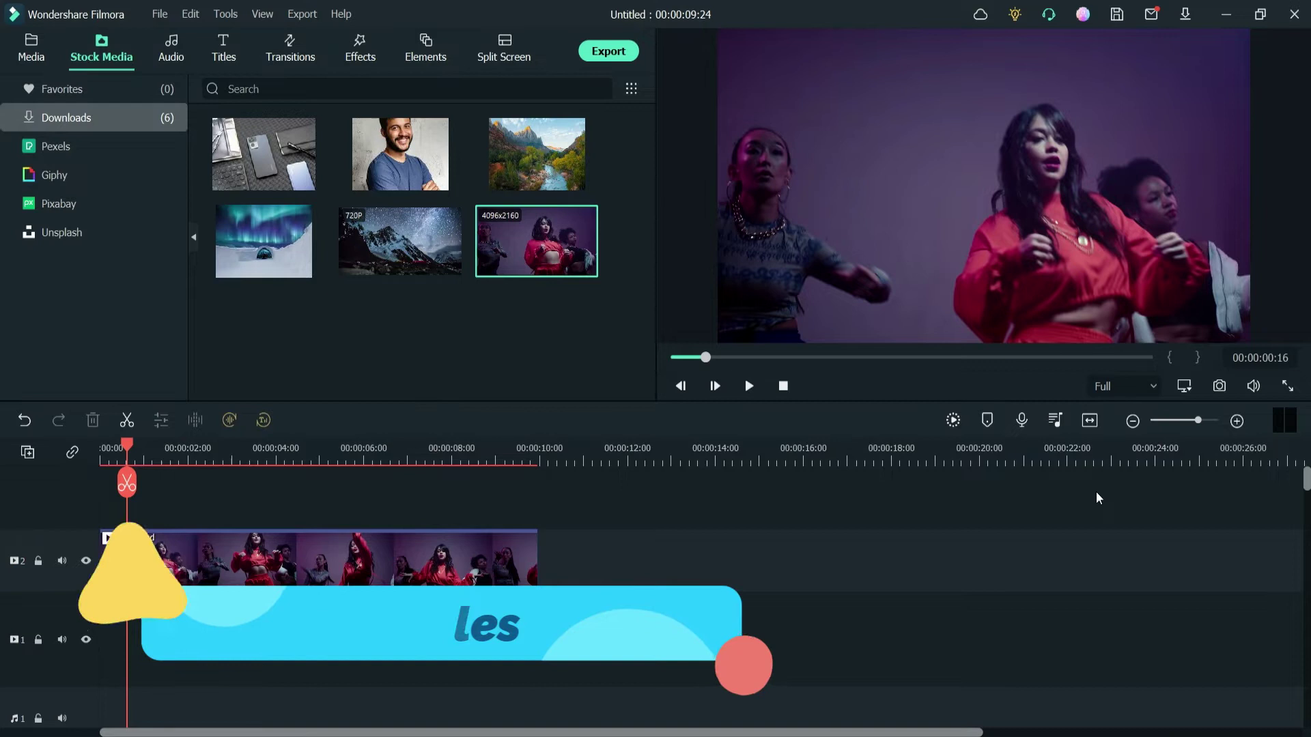
Play and stop the dancers clip, then pause the finished remove-background-1 result video
key(space)
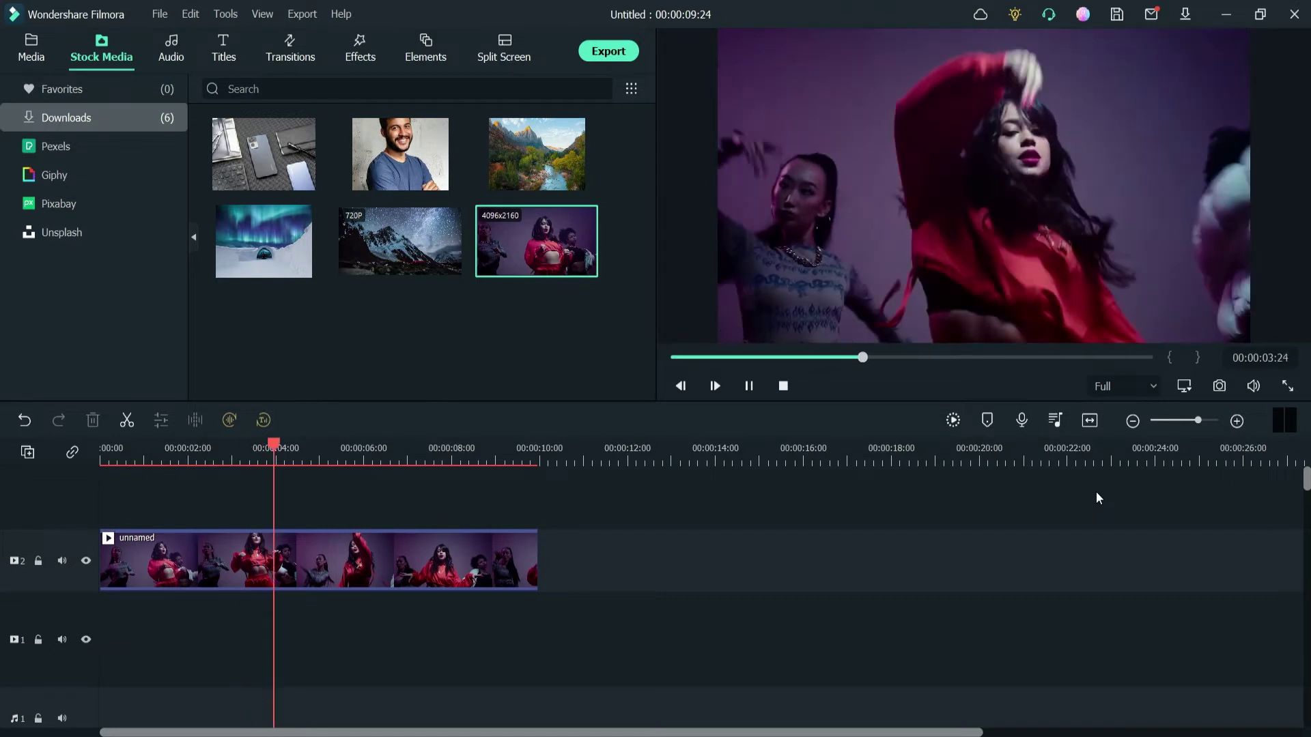
key(space)
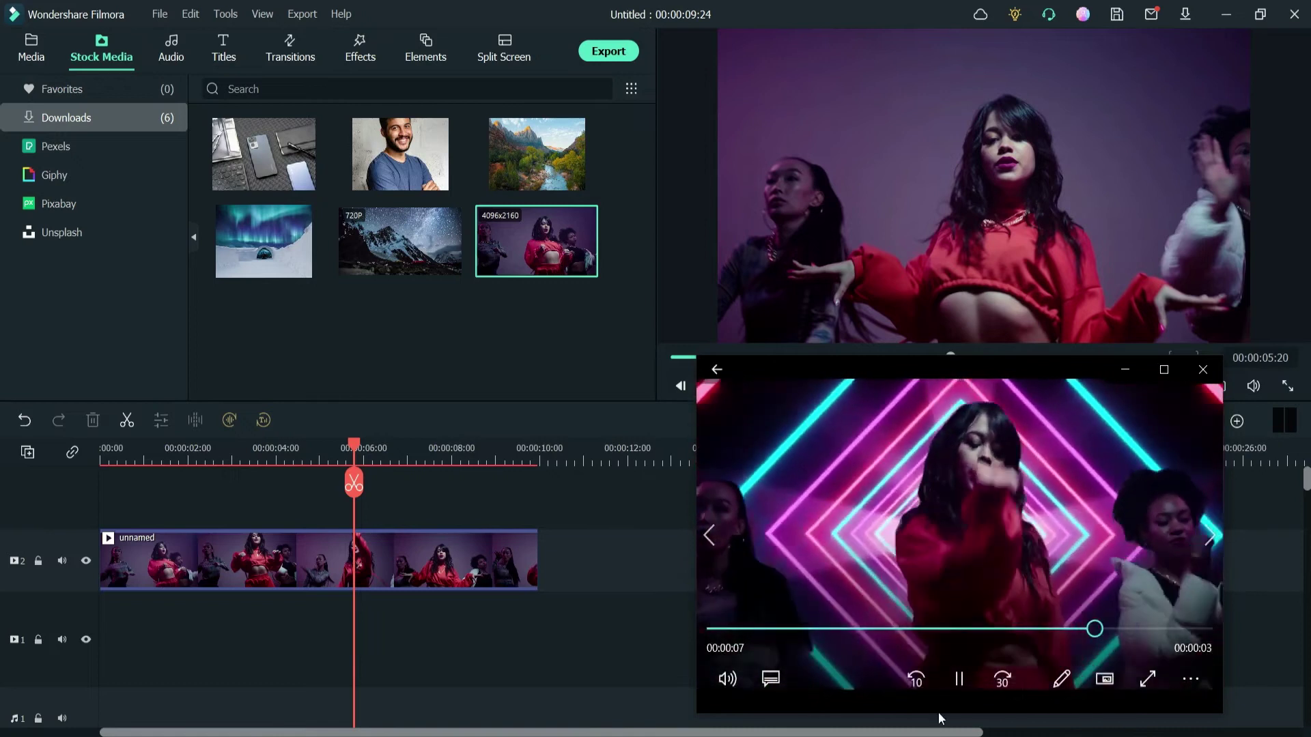
click(958, 690)
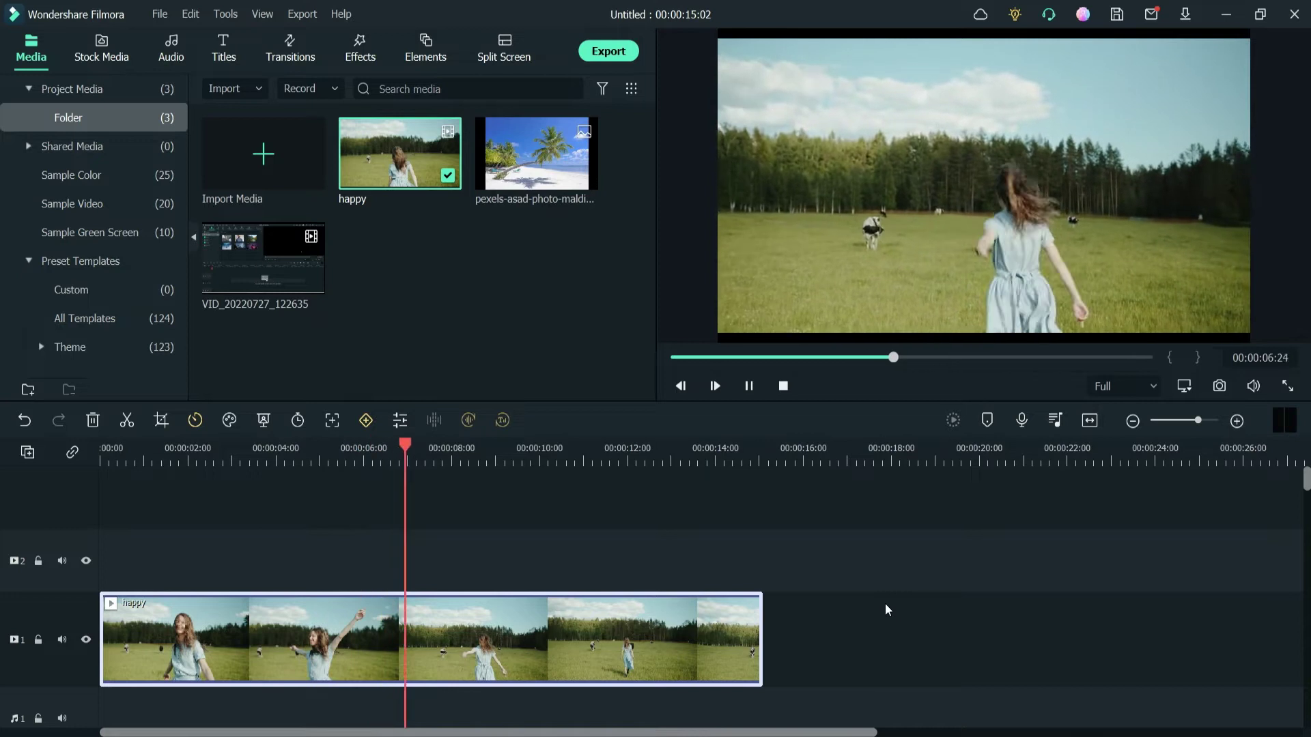
Pause the happy clip and close the floating remove-background-1 result player
key(space)
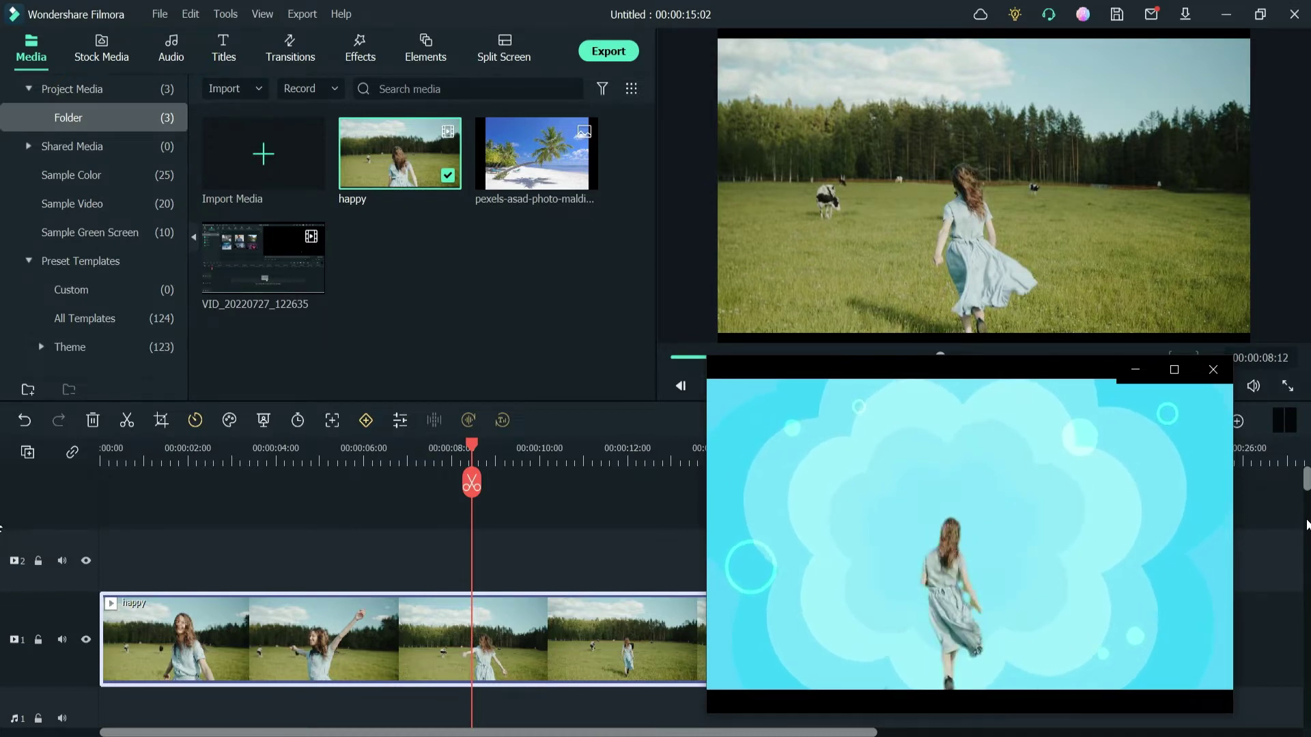
click(1213, 369)
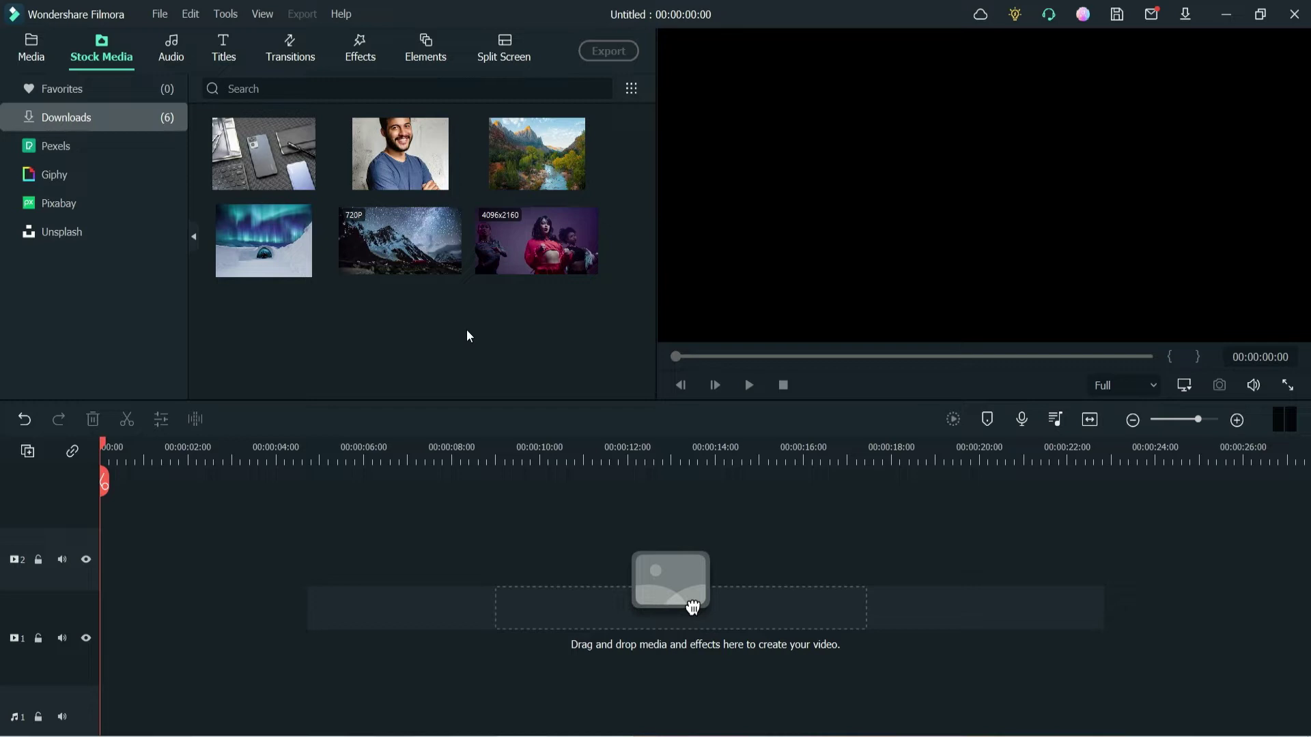
Place the dancers stock clip on track 2 at 2048x1080 and apply Crop to Fit
mouse_move(522, 266)
drag(521, 257, 84, 579)
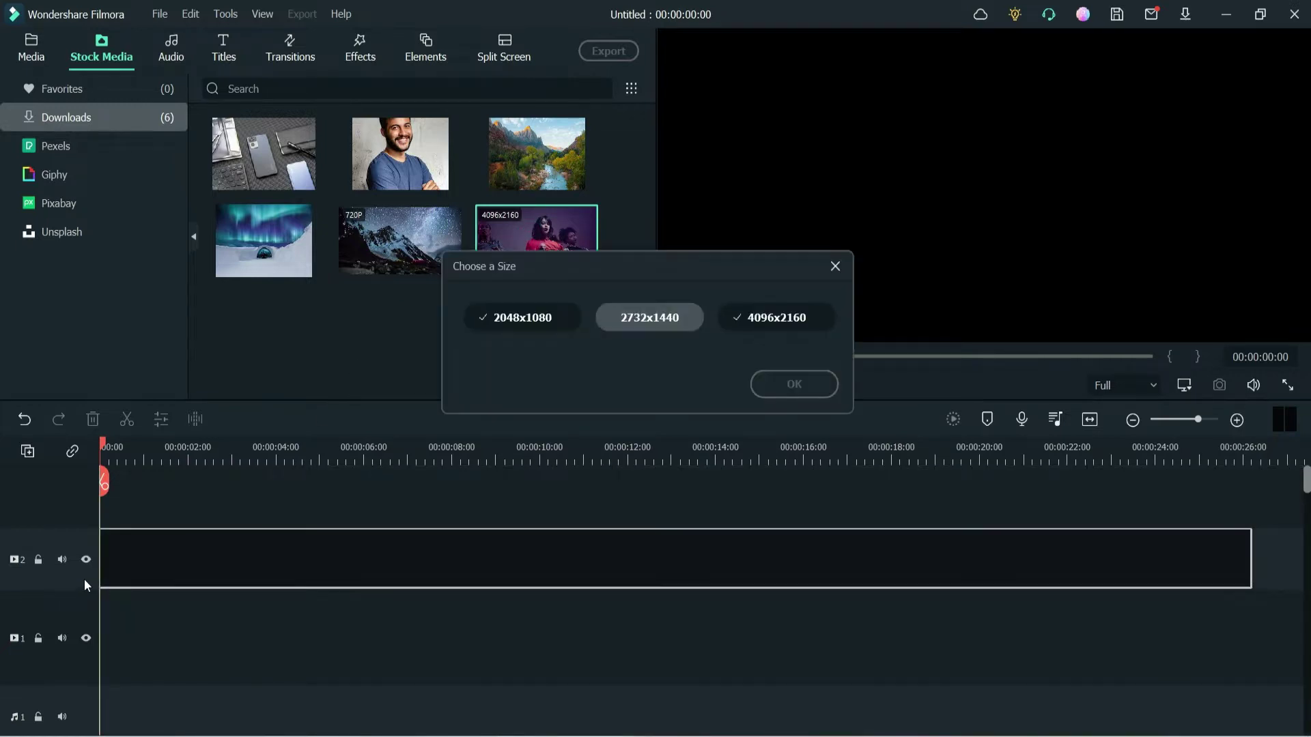
click(537, 317)
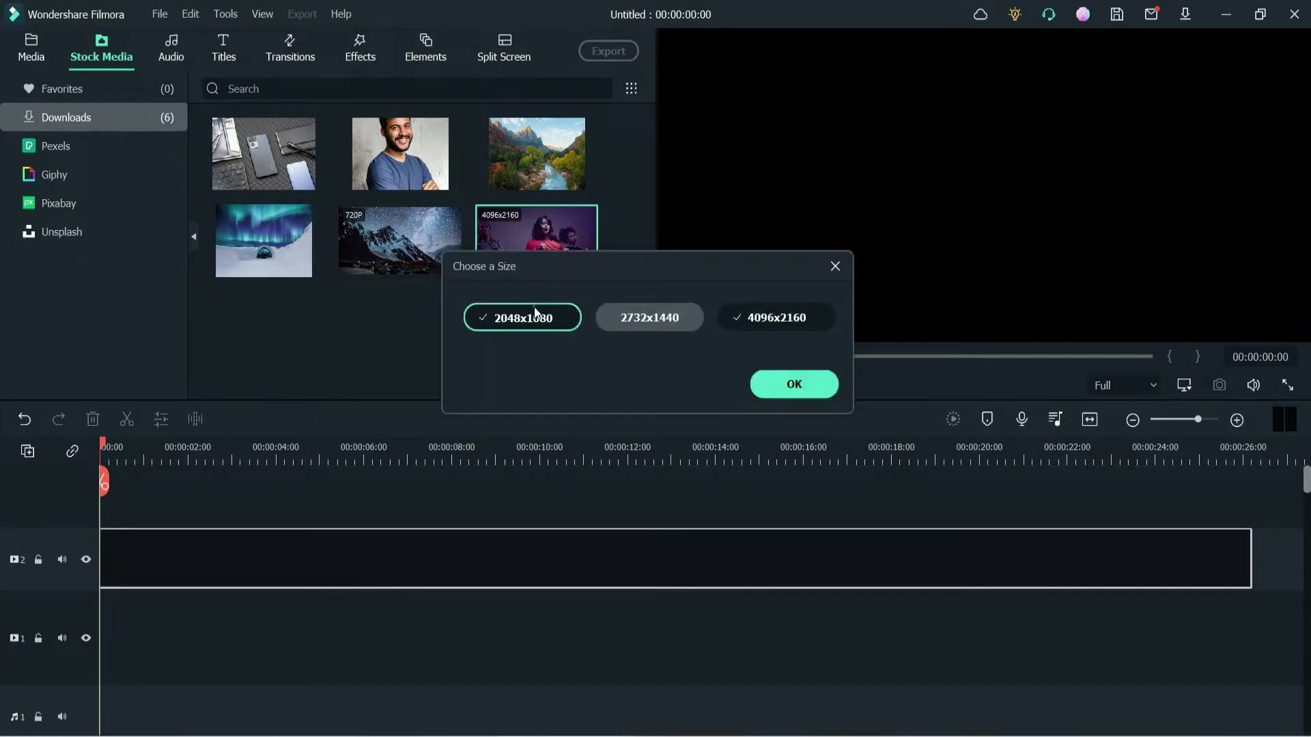
click(782, 386)
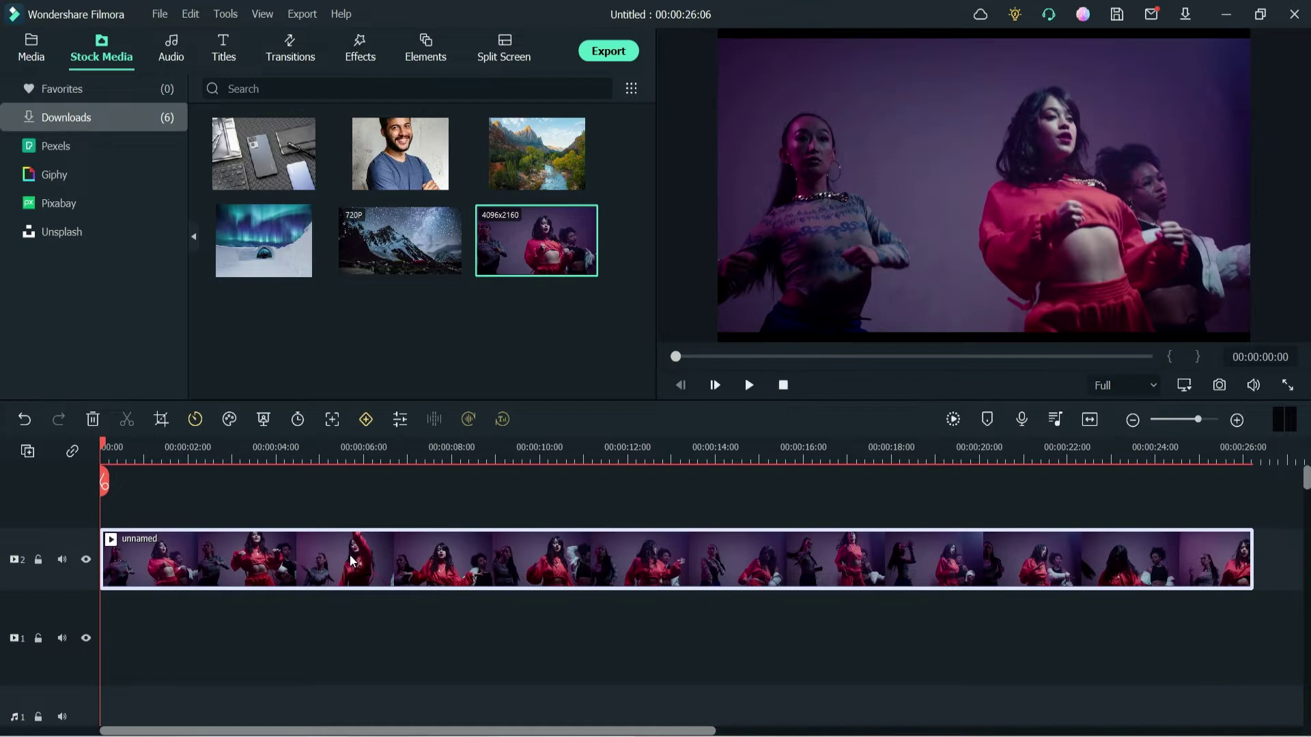
right_click(350, 555)
click(425, 268)
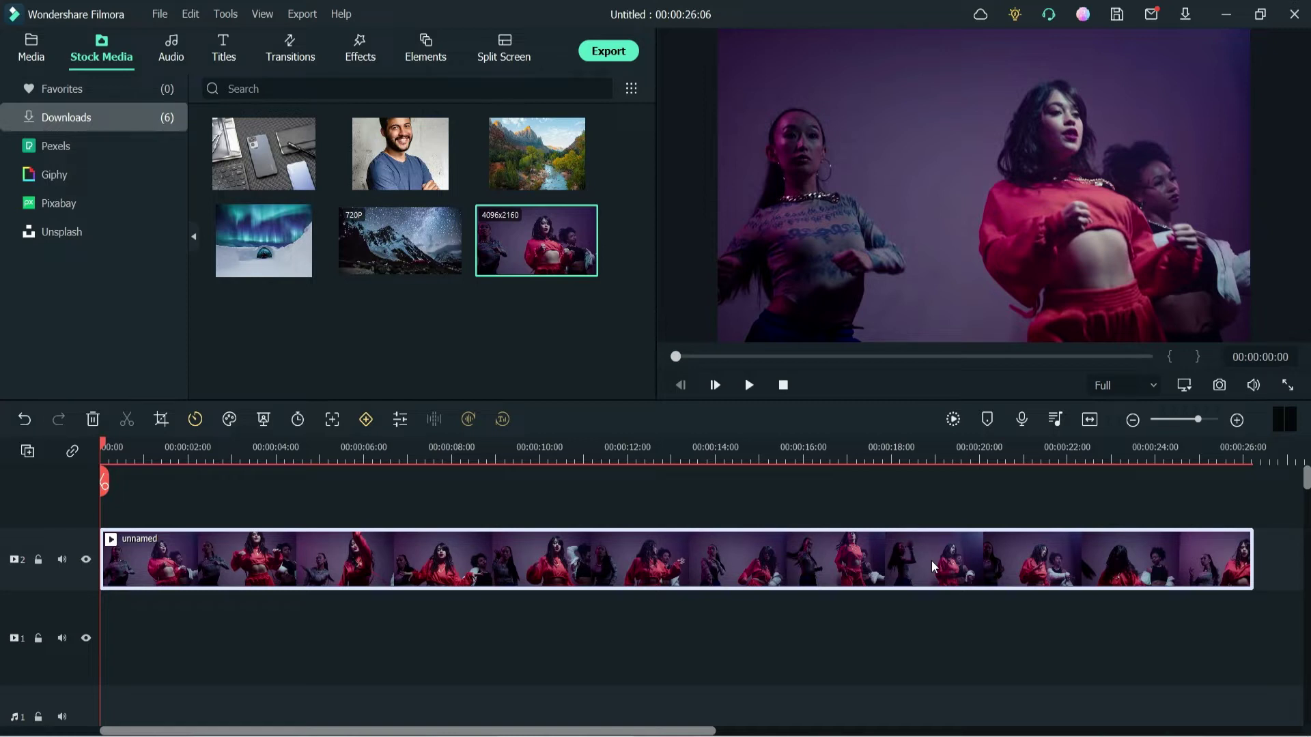
Preview the dancers clip, then split it at 00:00:10:01 and delete the remainder
key(space)
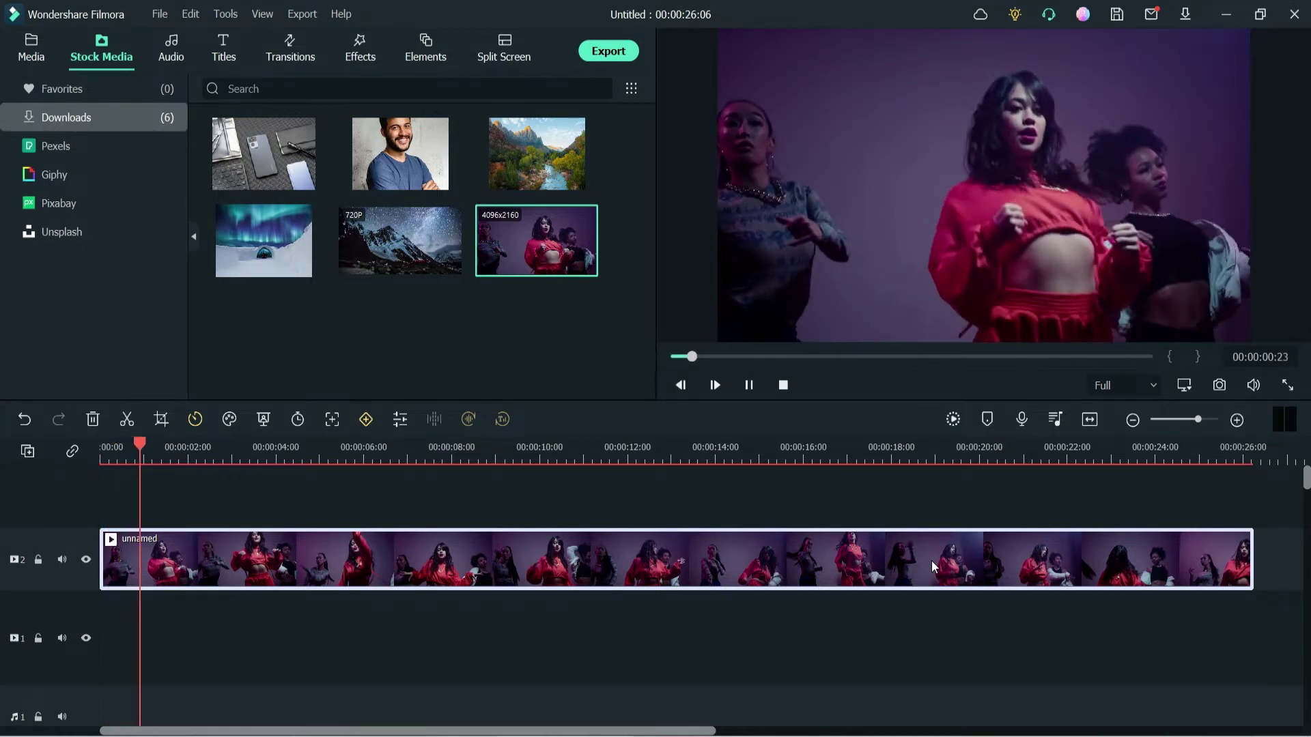
key(space)
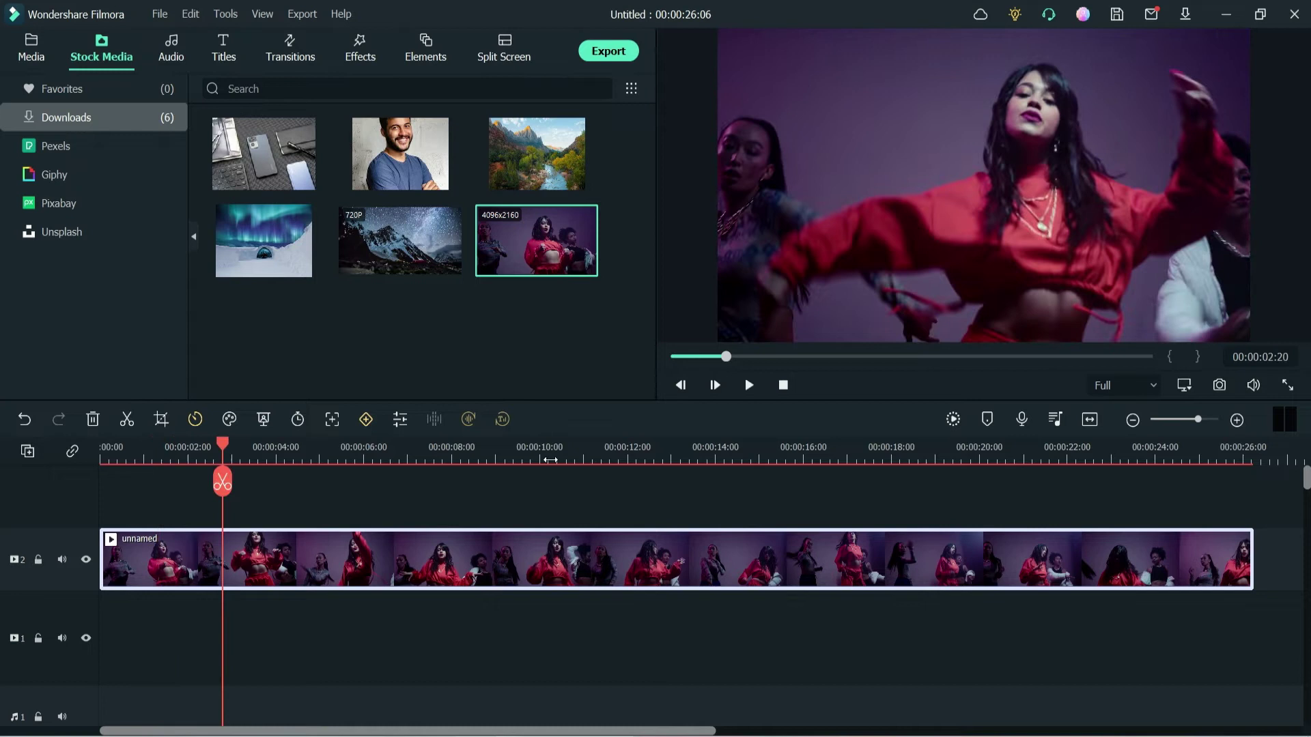
click(541, 450)
click(543, 483)
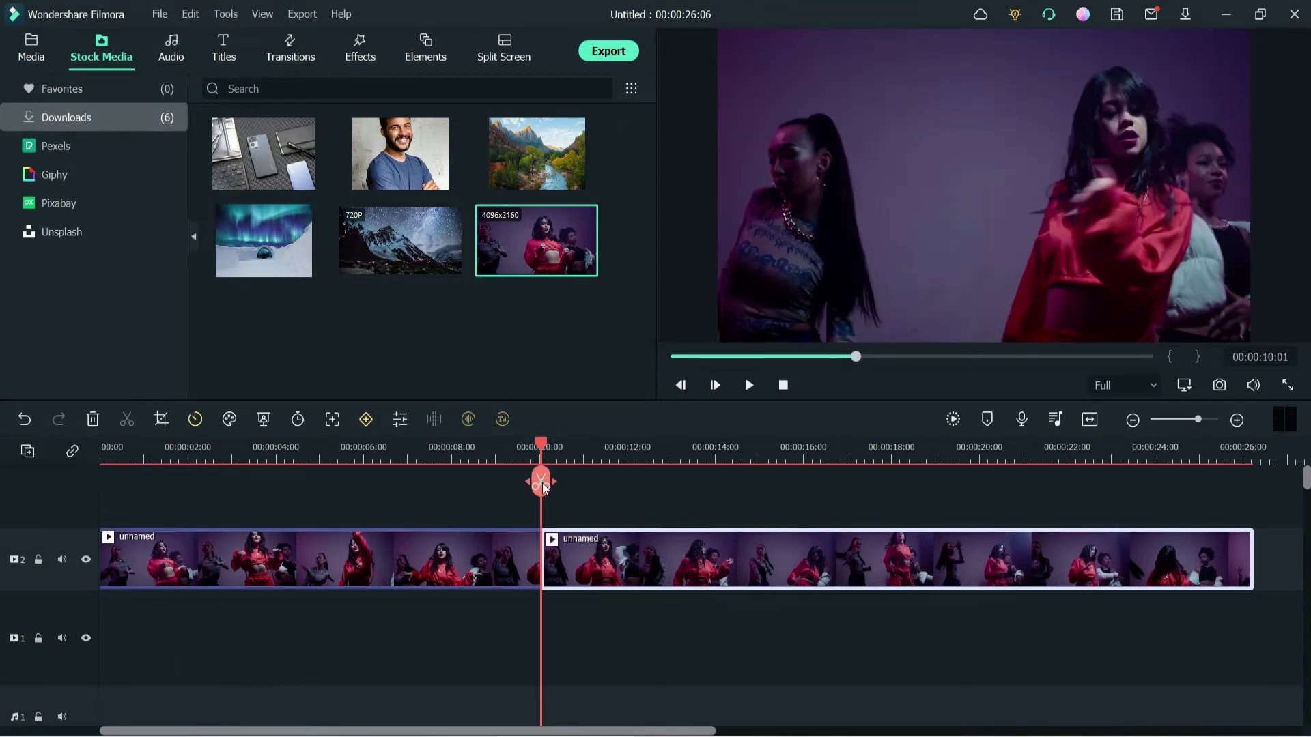
key(Delete)
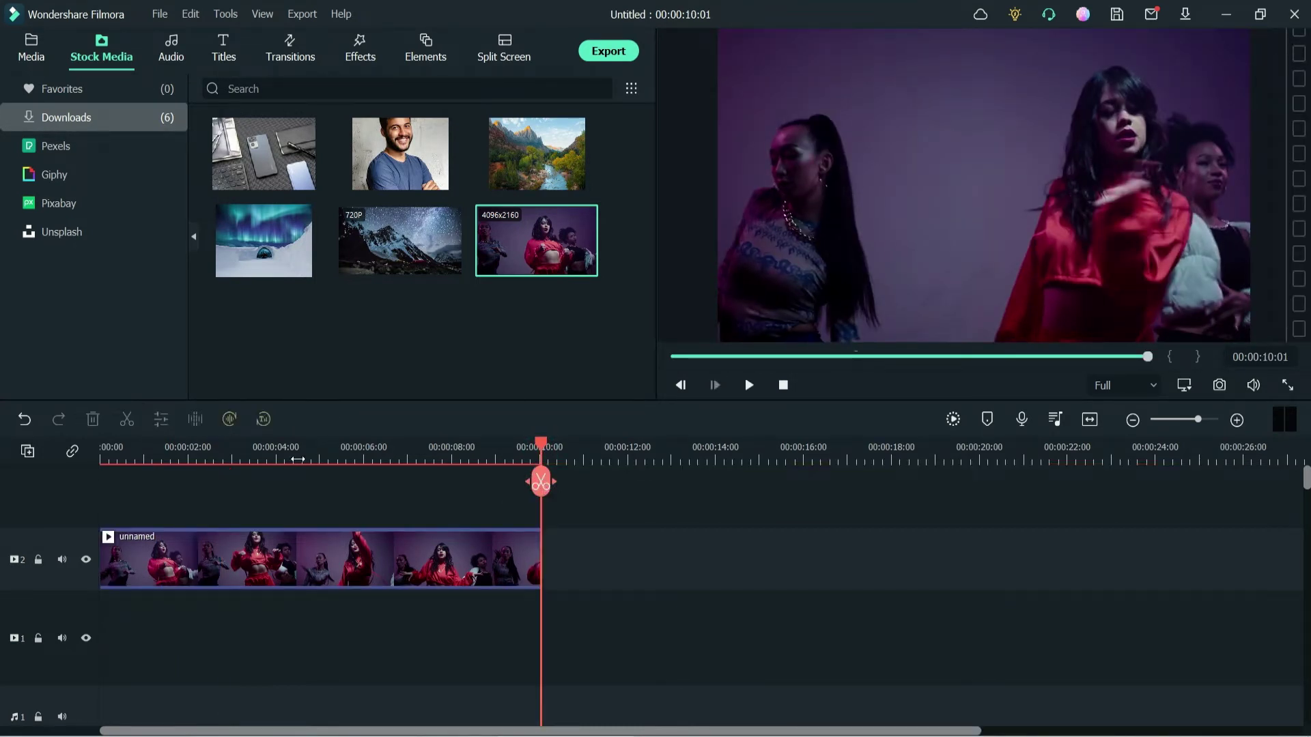
click(172, 49)
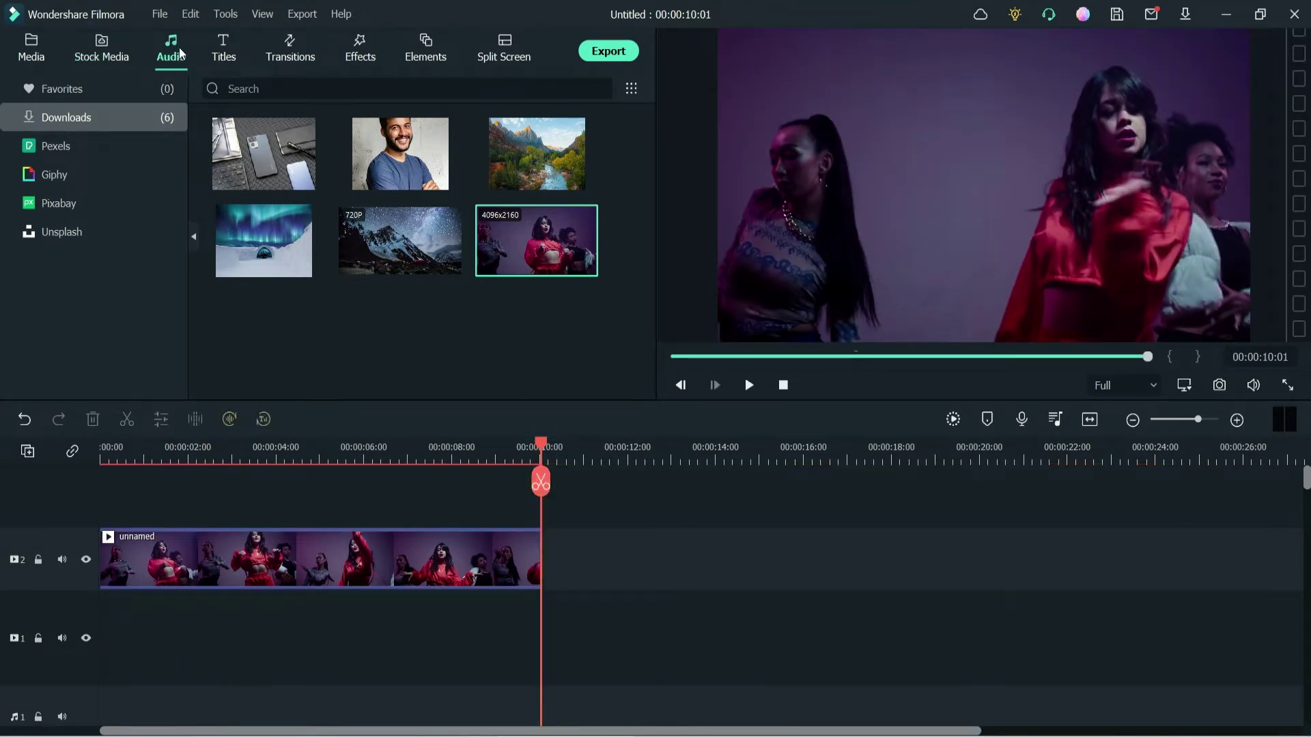
Add Big Stomp and Clap from Favorites to the audio track, cut at 00:00:10:01, and replay
click(66, 117)
click(75, 91)
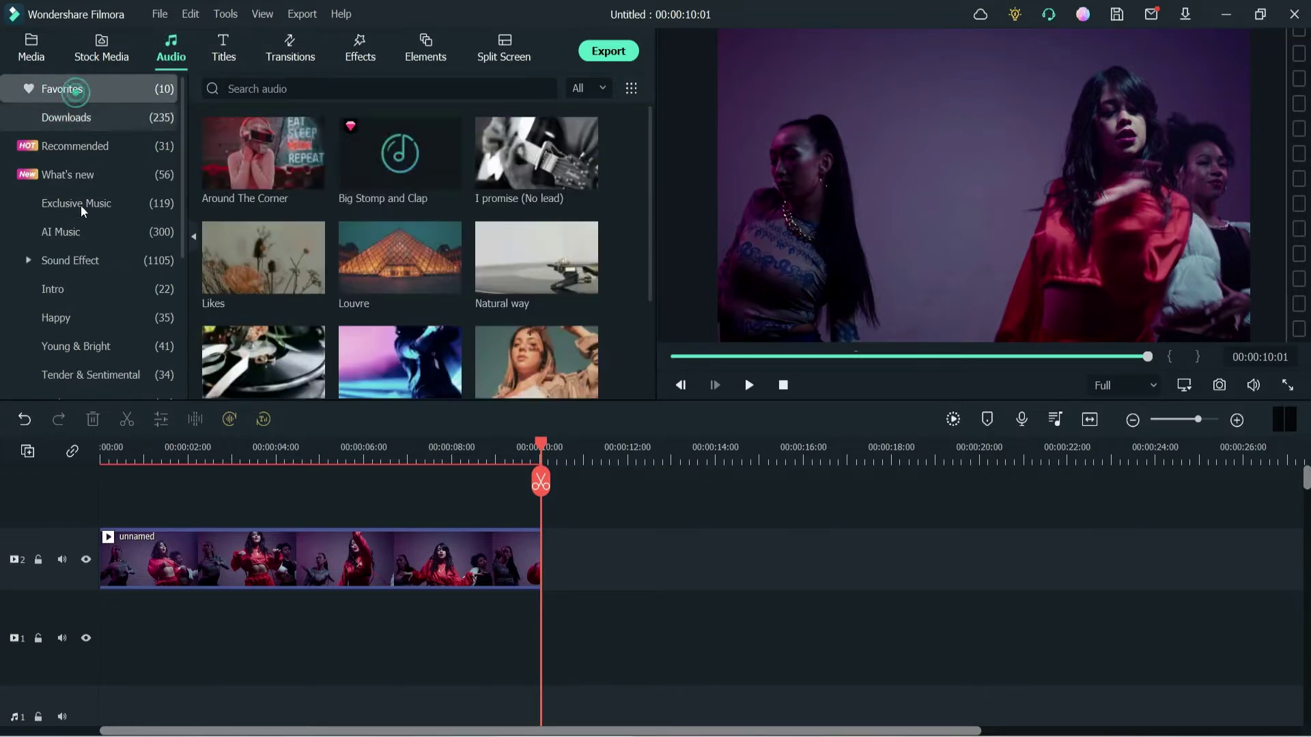
drag(402, 164, 30, 614)
click(541, 478)
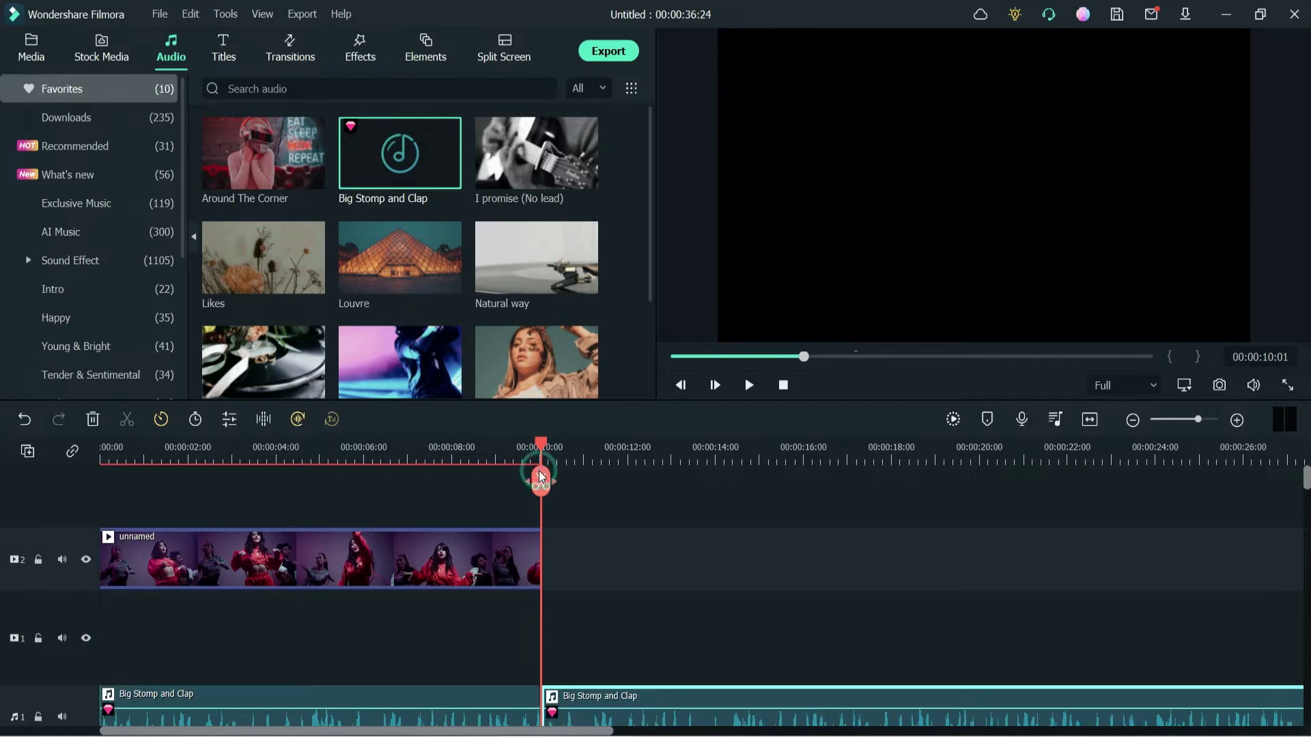
key(Delete)
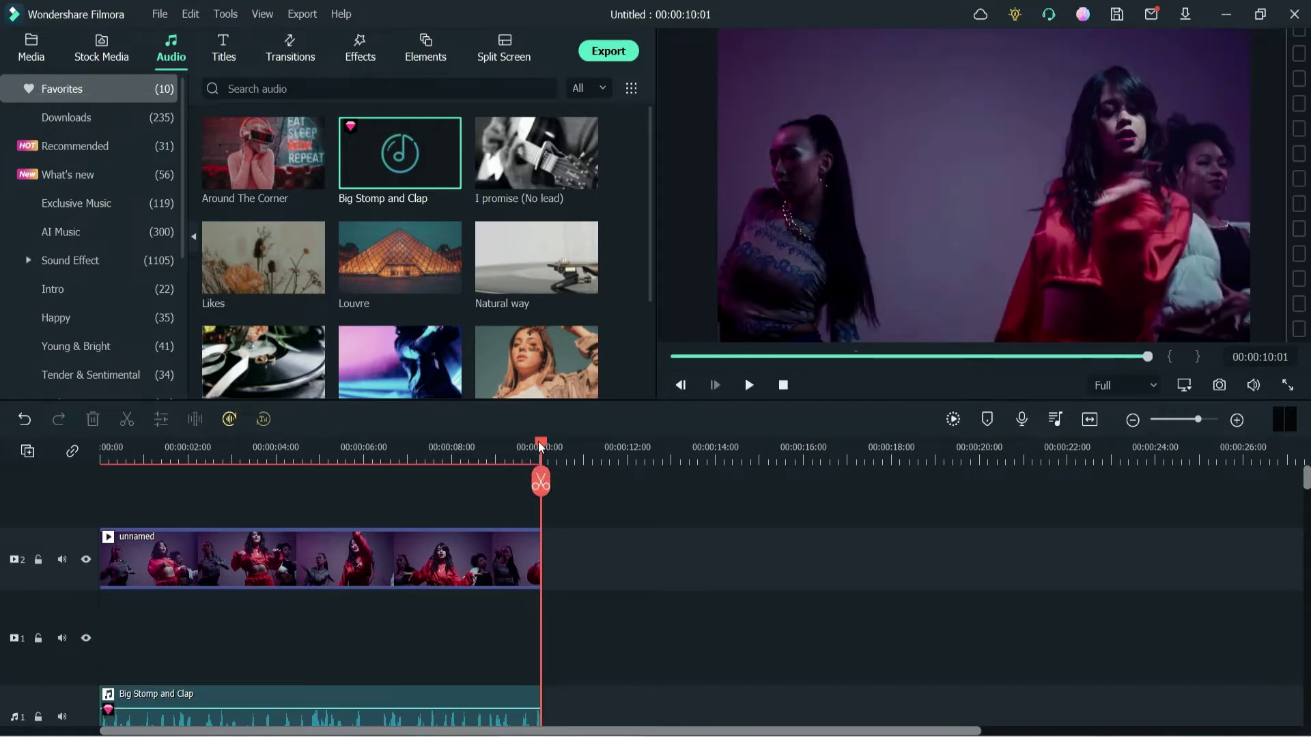
key(Home)
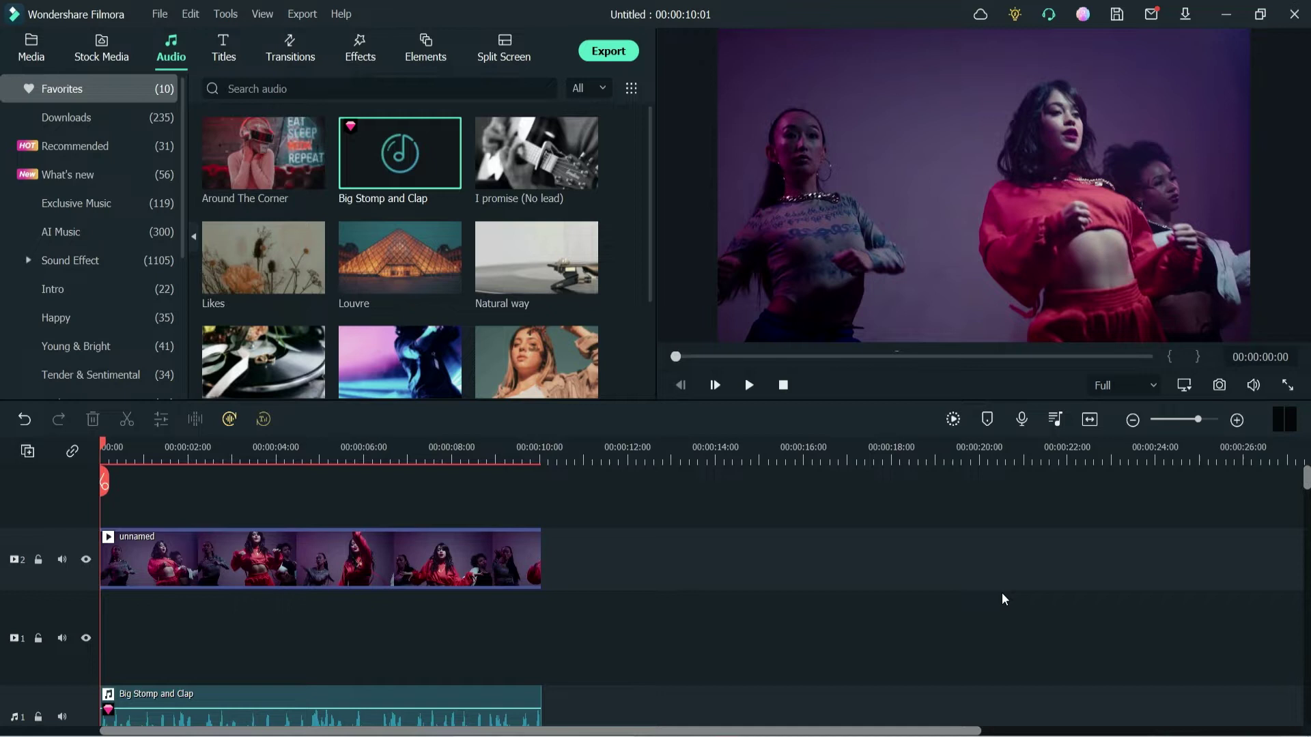
key(space)
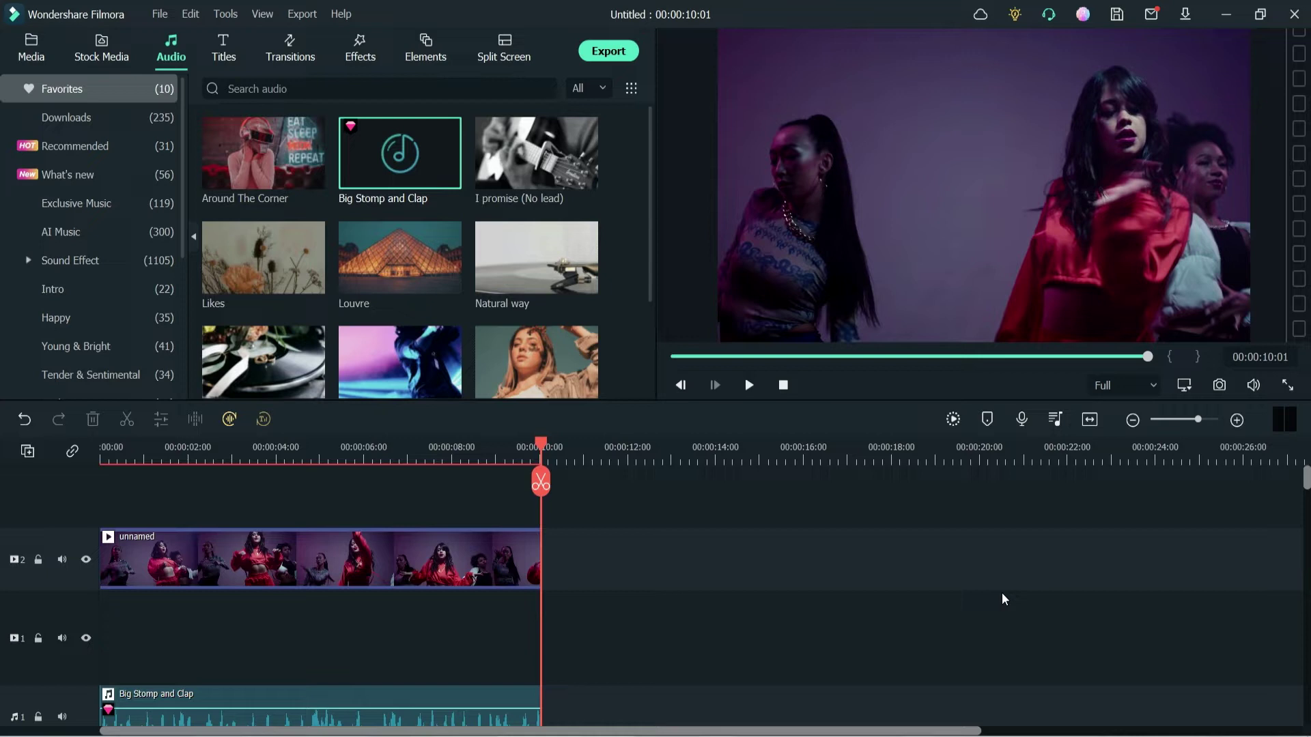
Browse the AI Portrait effects, such as Afterimage, Beam Wave and Blinking Eyes
click(362, 51)
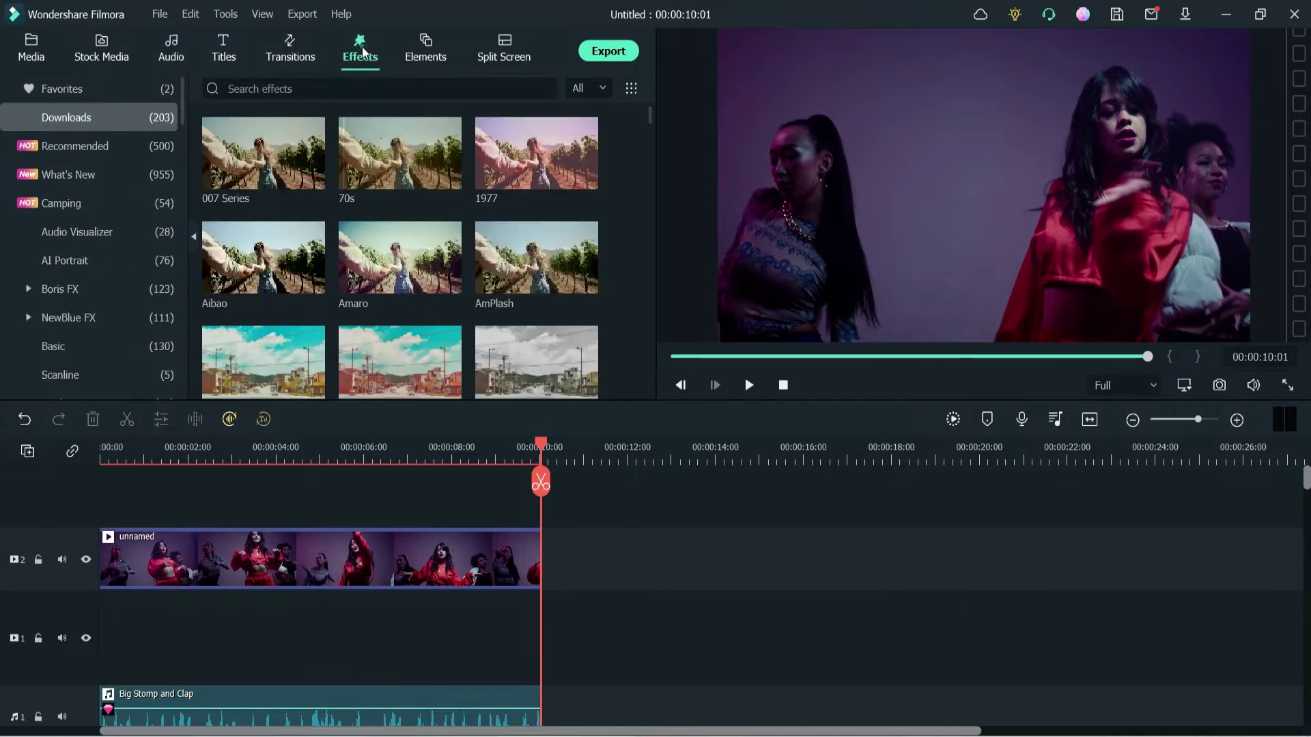
click(71, 267)
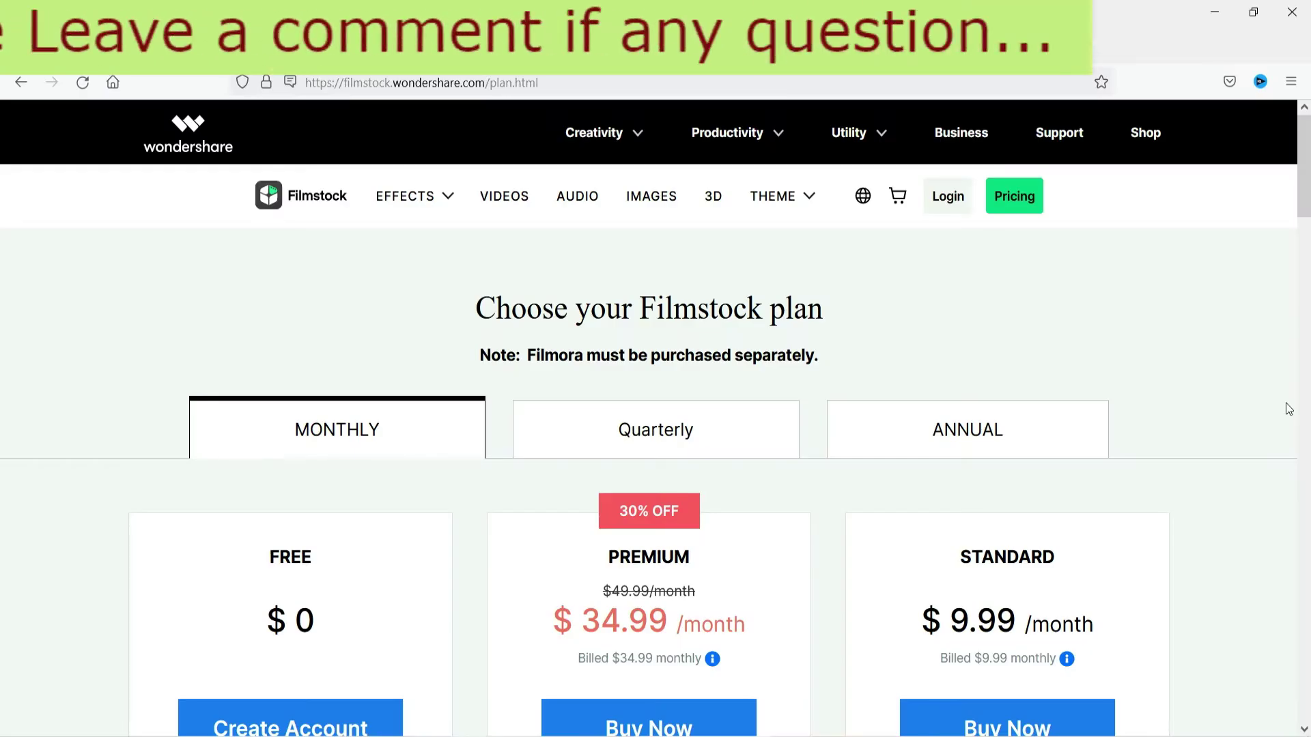
scroll(1229, 350, down, 2)
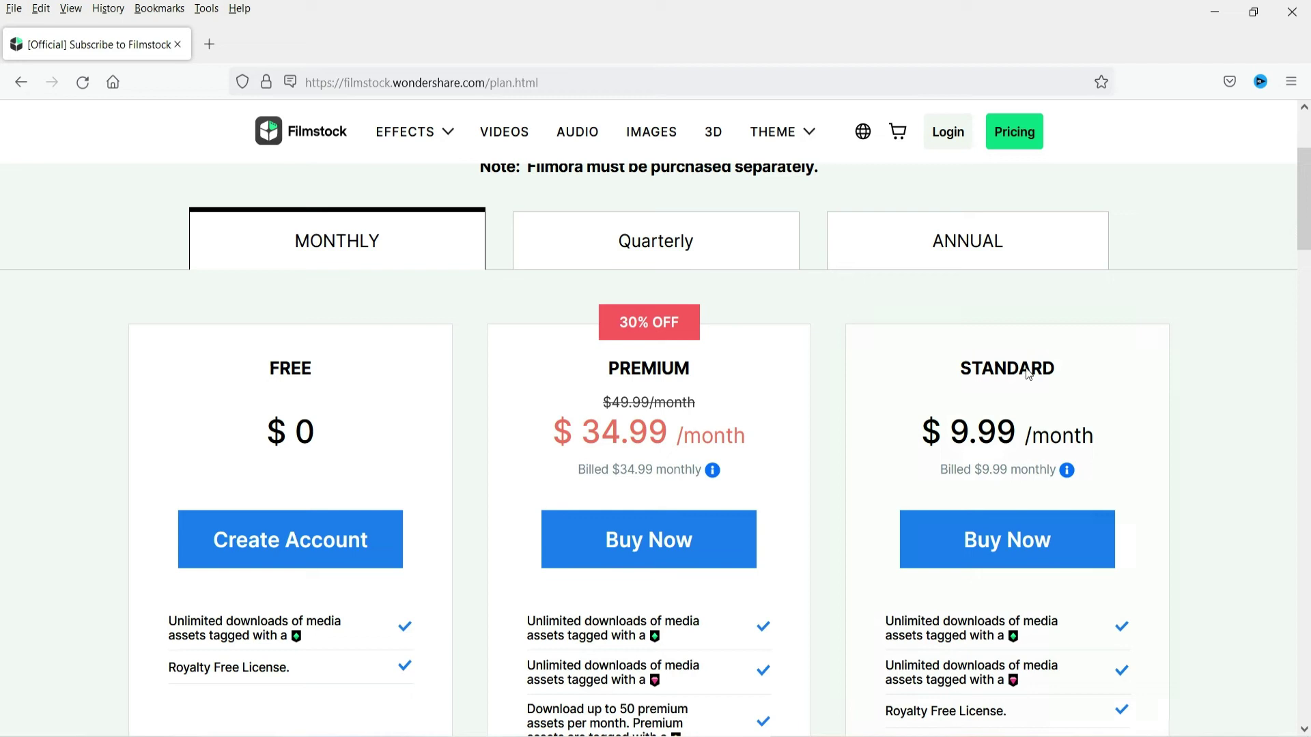
drag(954, 432, 996, 432)
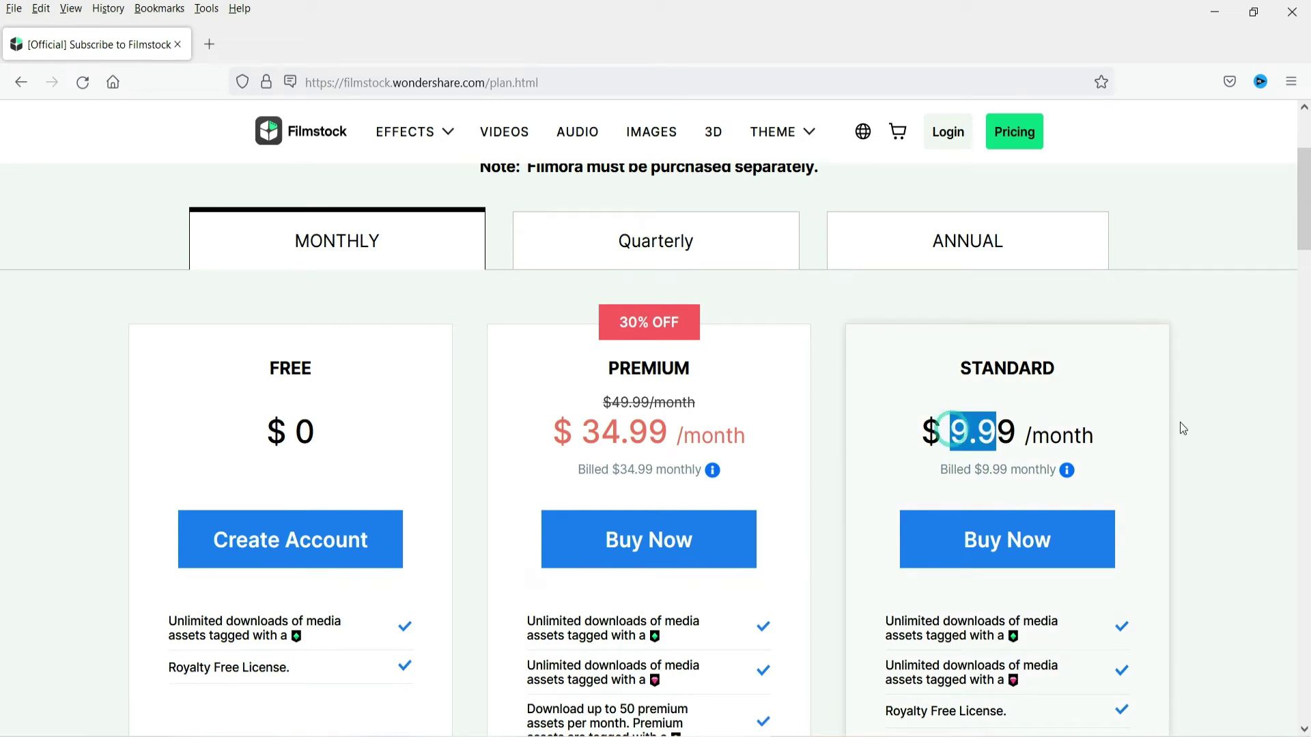
click(1222, 411)
scroll(1231, 375, down, 3)
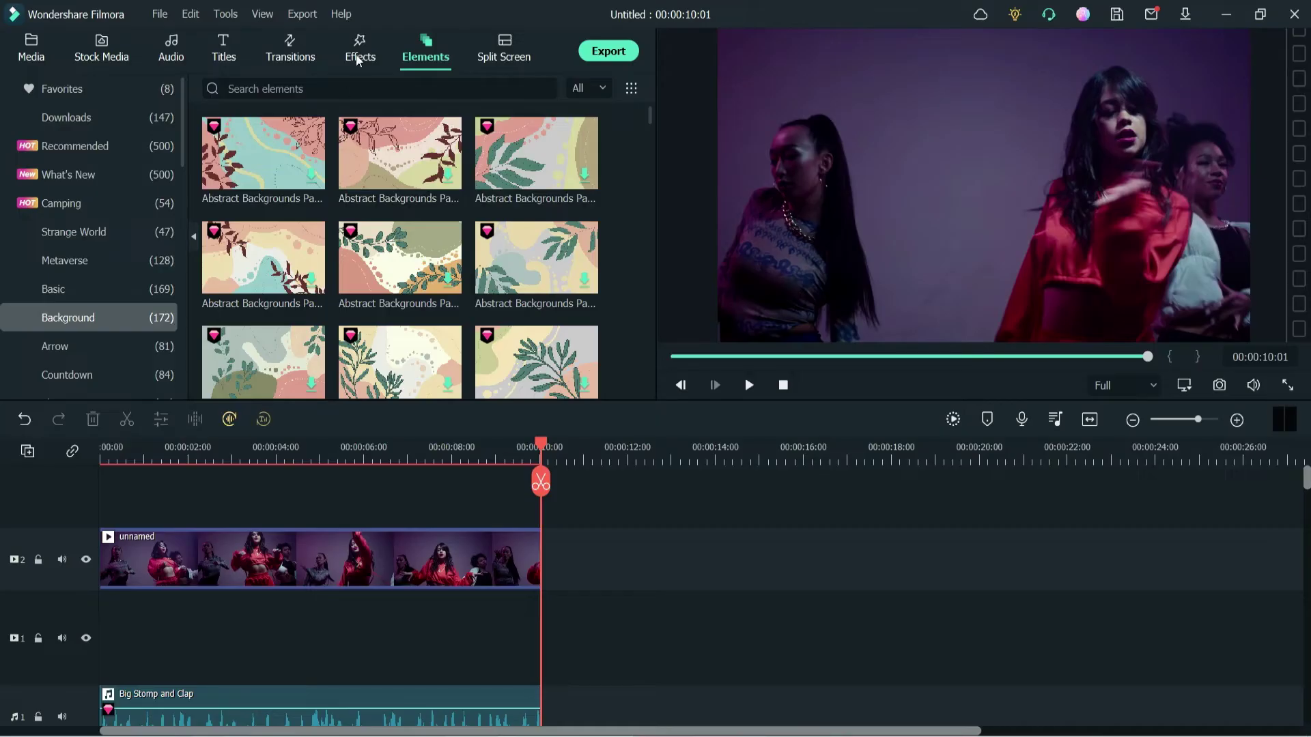
Favourite Human Segmentation, apply it to the dancers clip on track 2, and play to check
click(360, 48)
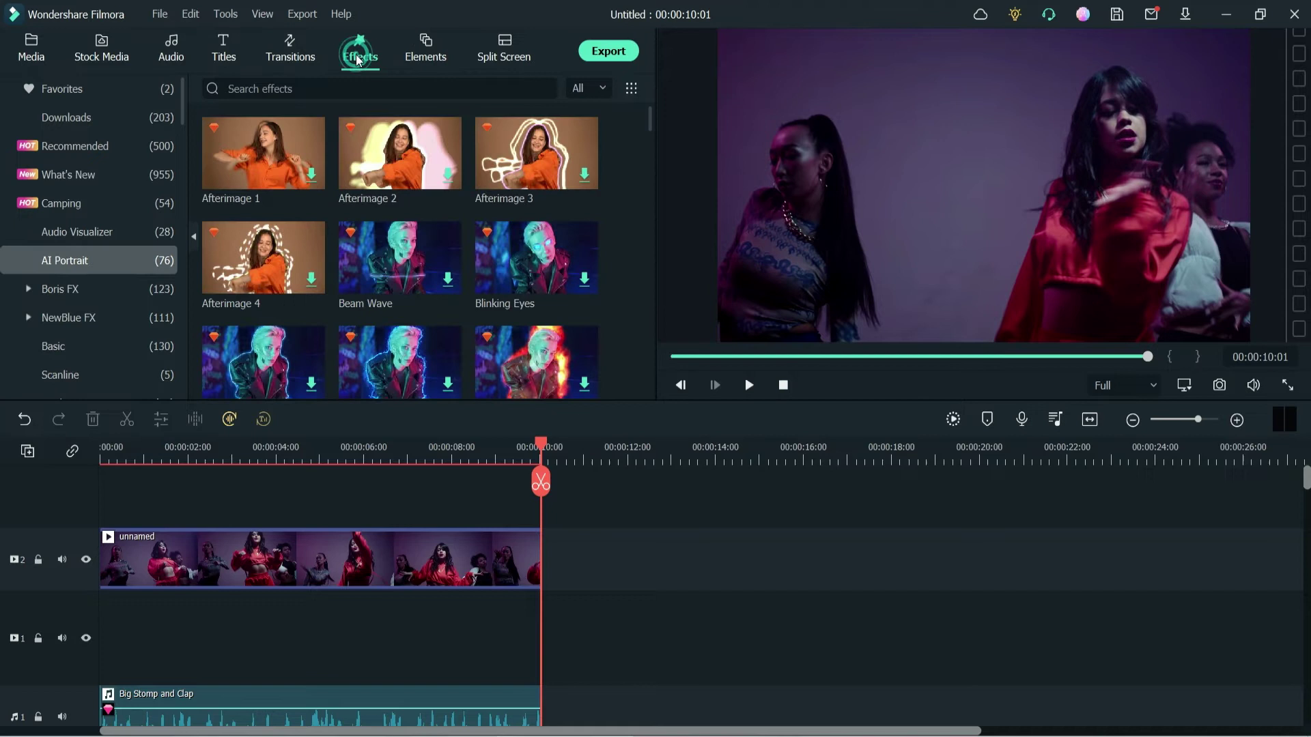
click(60, 260)
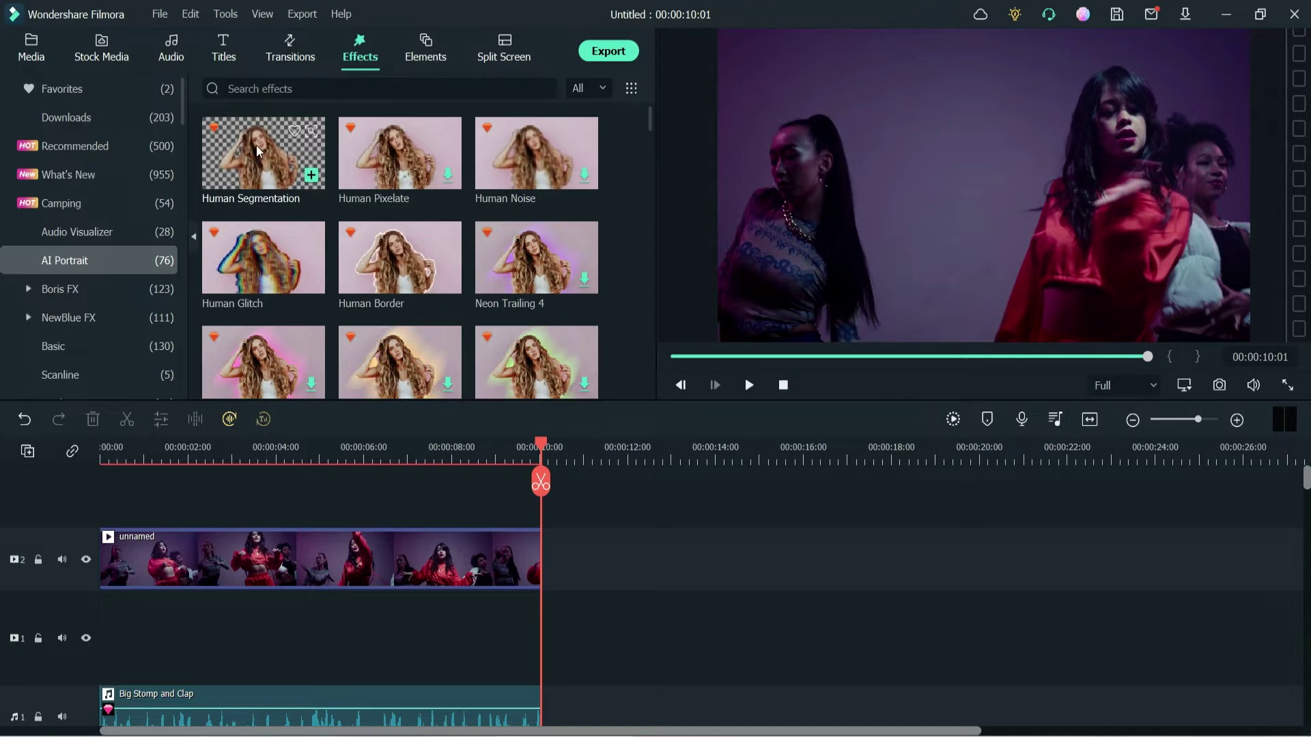
click(293, 131)
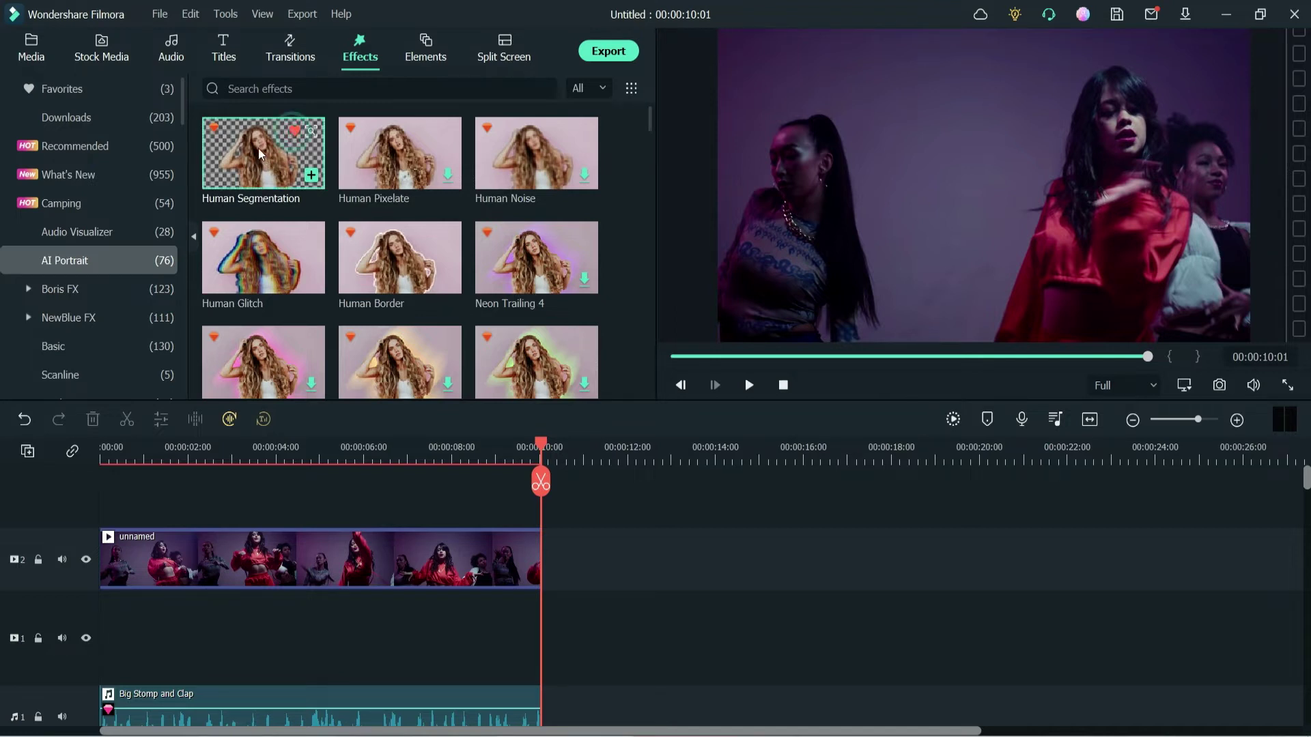
drag(258, 147, 158, 564)
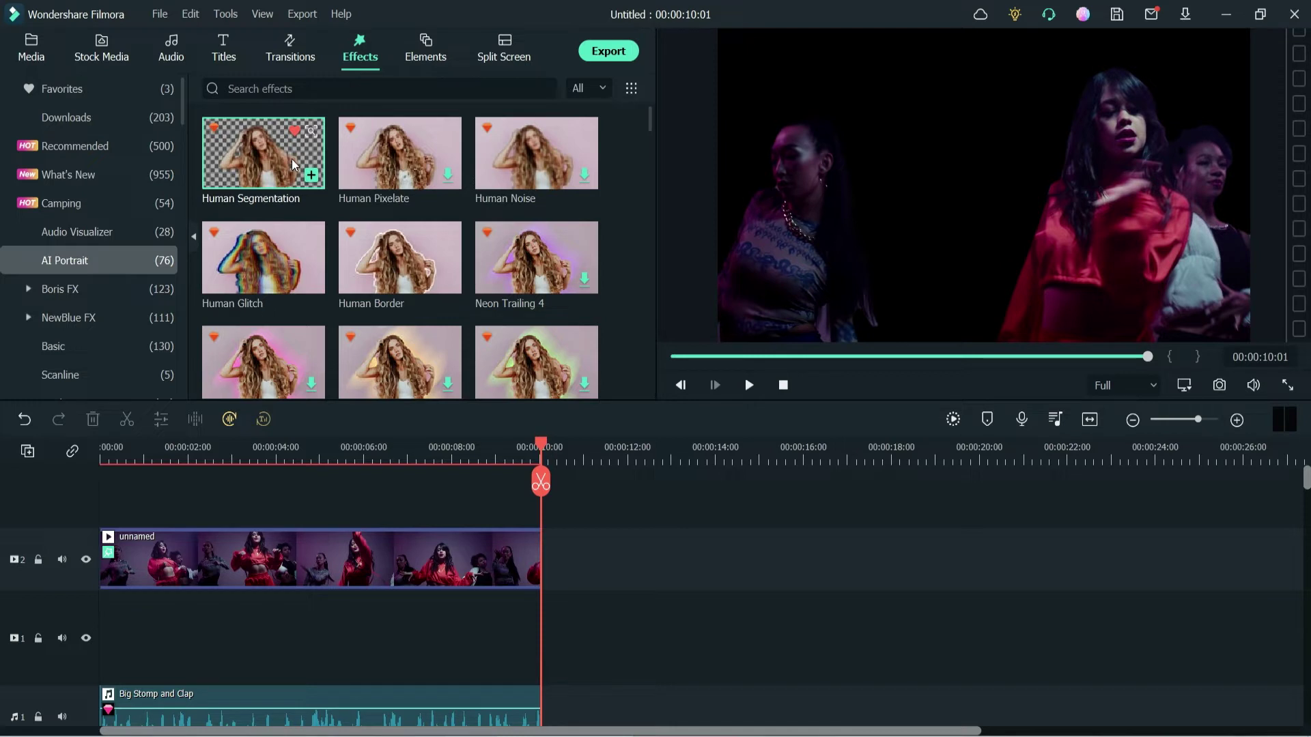
key(space)
Scroll the Elements library, then browse the sample colour and video clips in Media
click(426, 57)
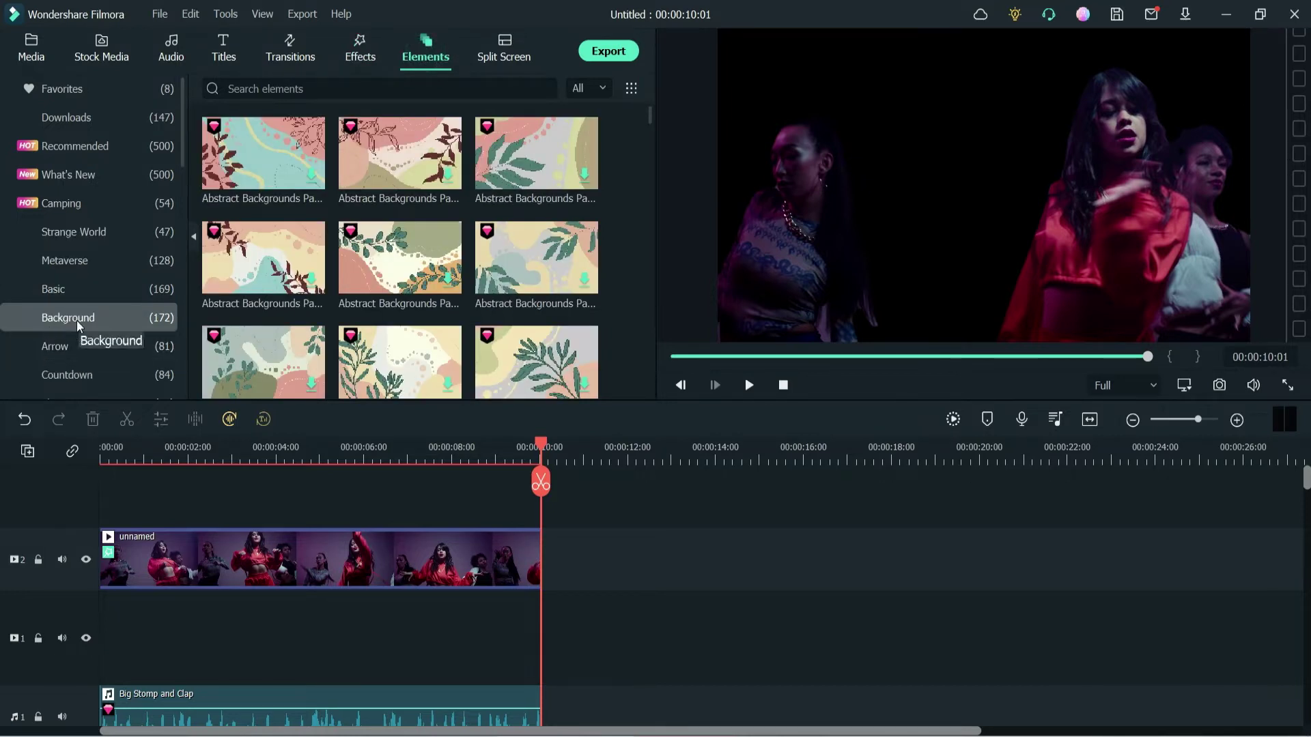
scroll(532, 254, down, 3)
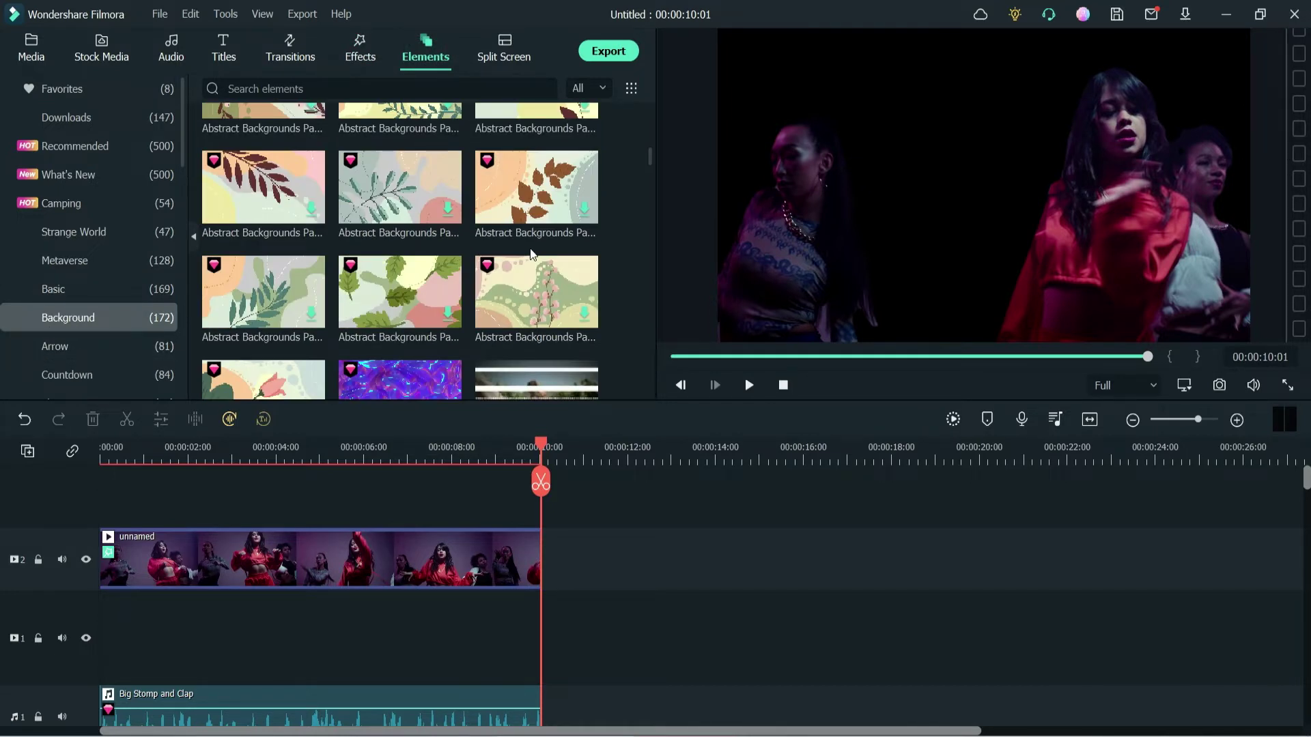
scroll(532, 254, down, 3)
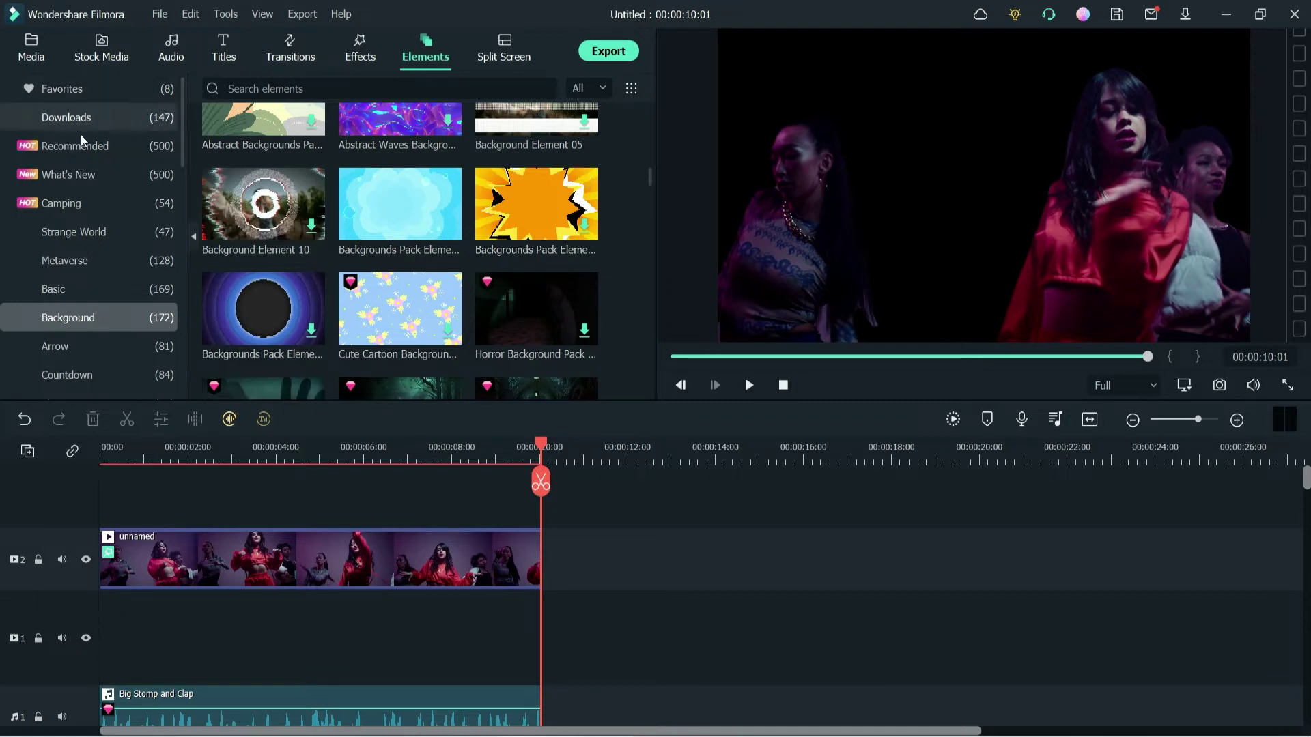
click(24, 48)
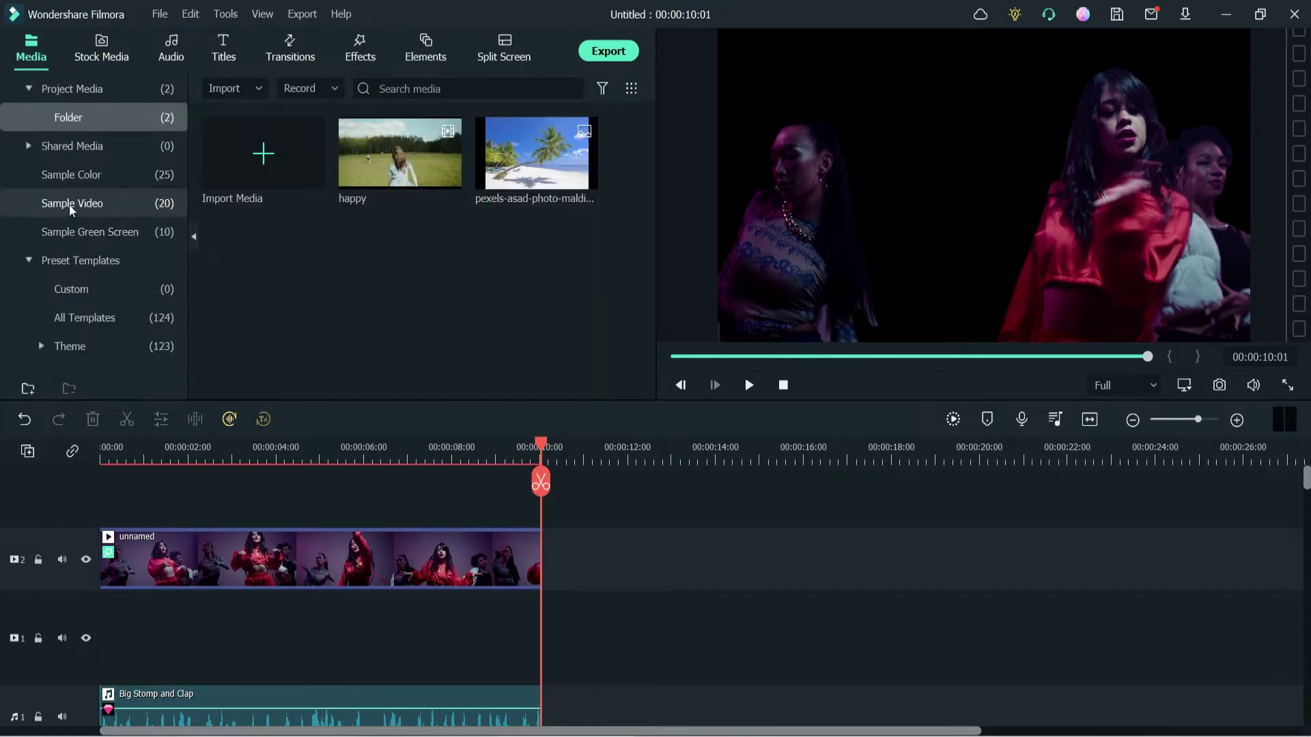
click(75, 178)
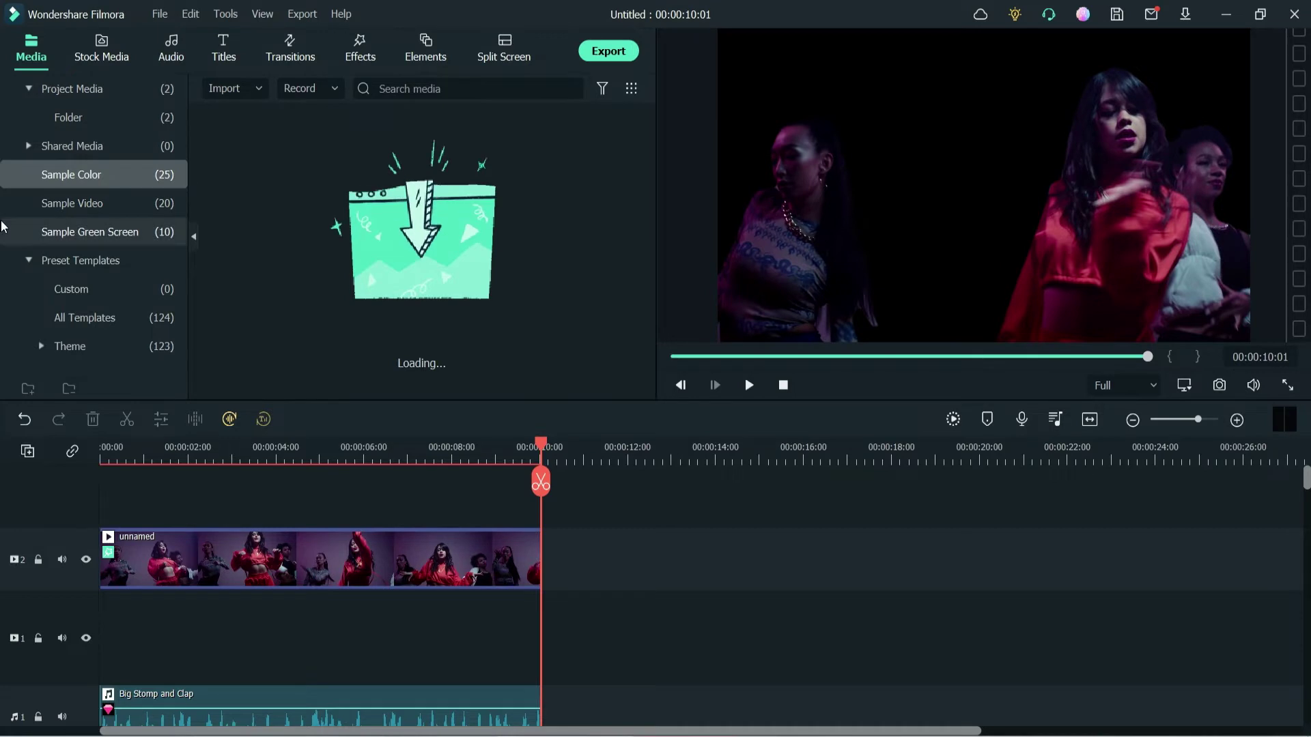
click(89, 207)
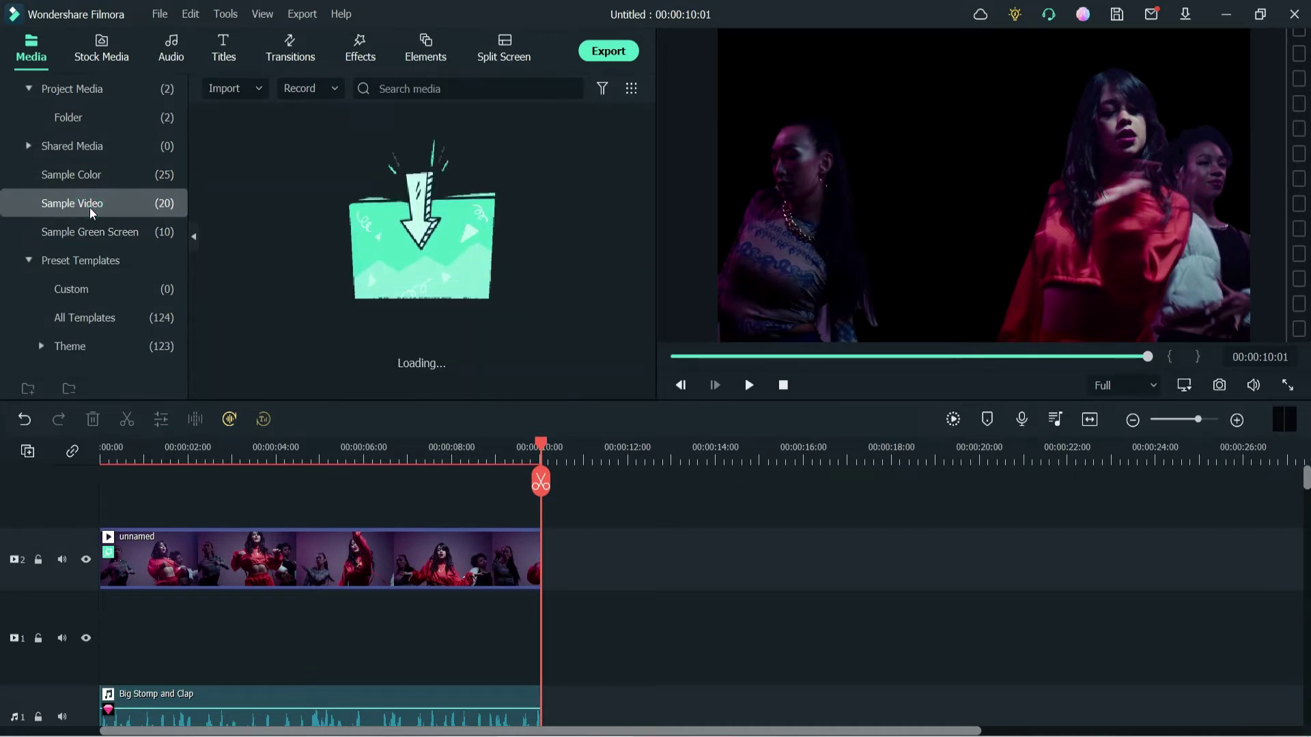
Browse Pexels stock videos and photos, then show the Favorites elements collection
click(101, 57)
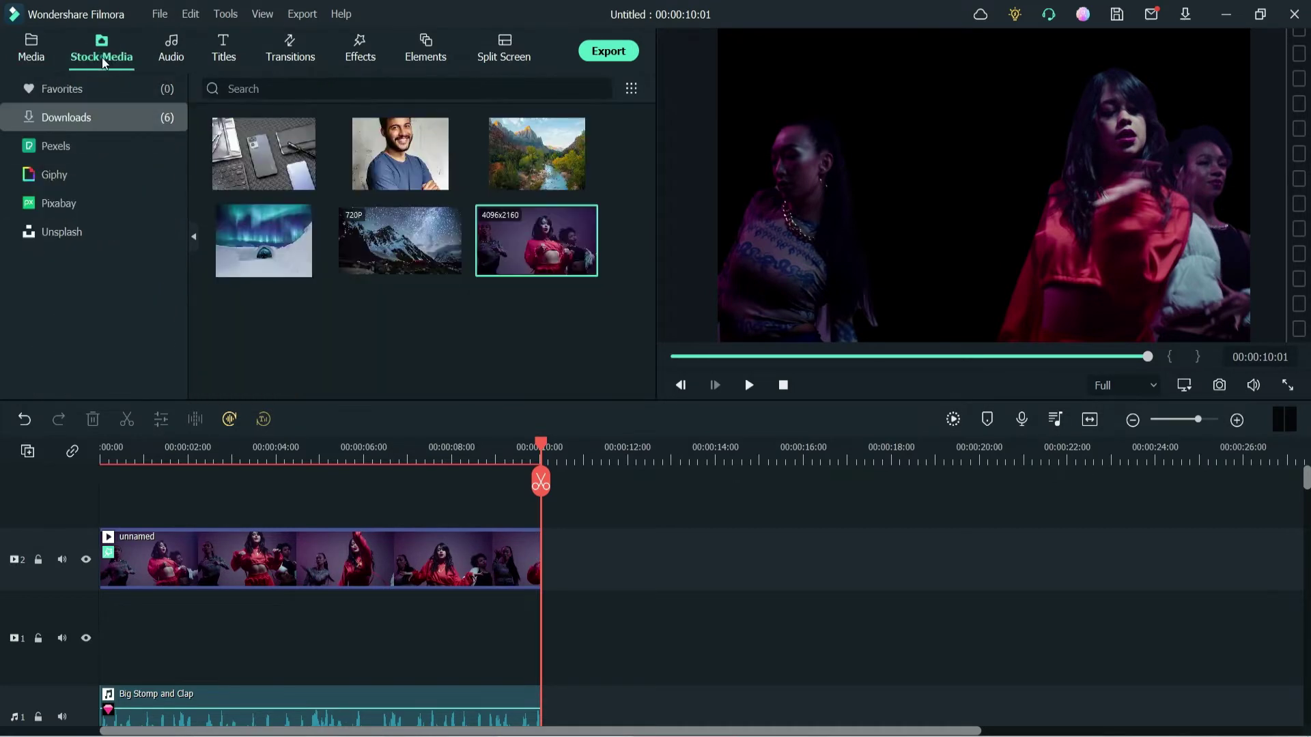
click(67, 146)
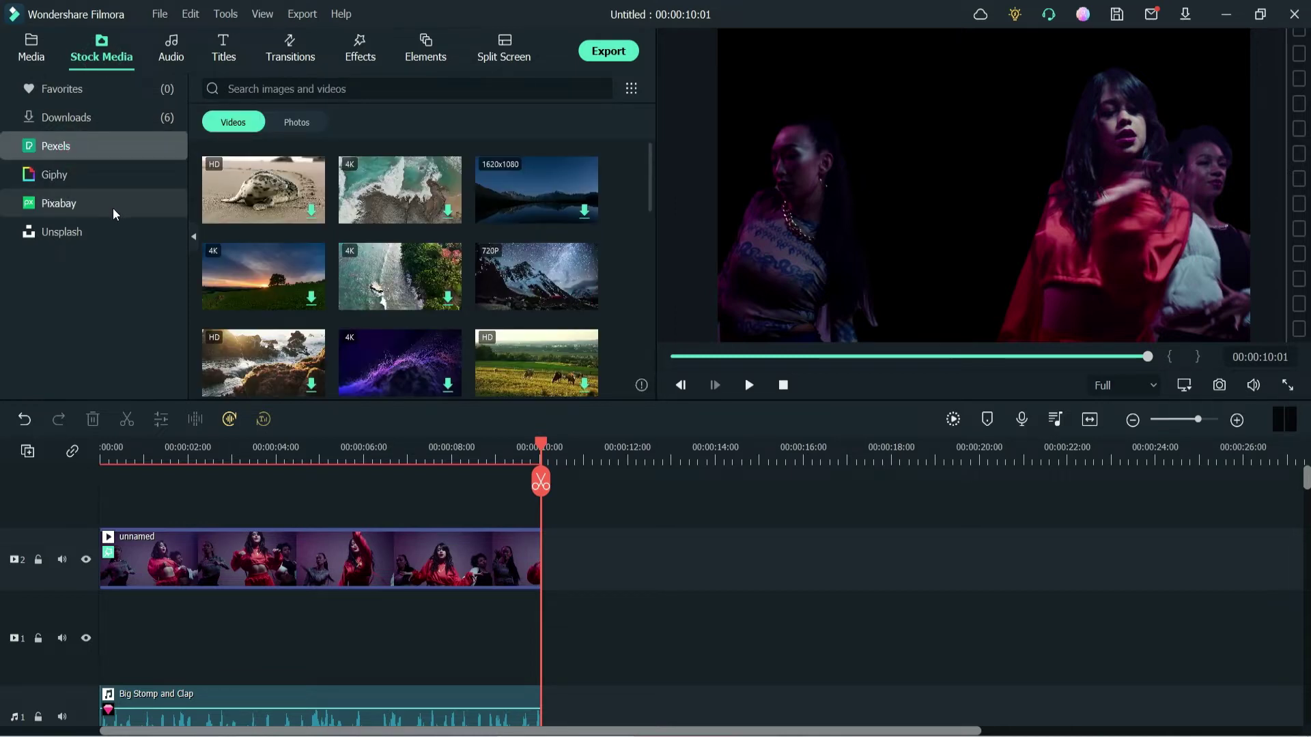
click(298, 126)
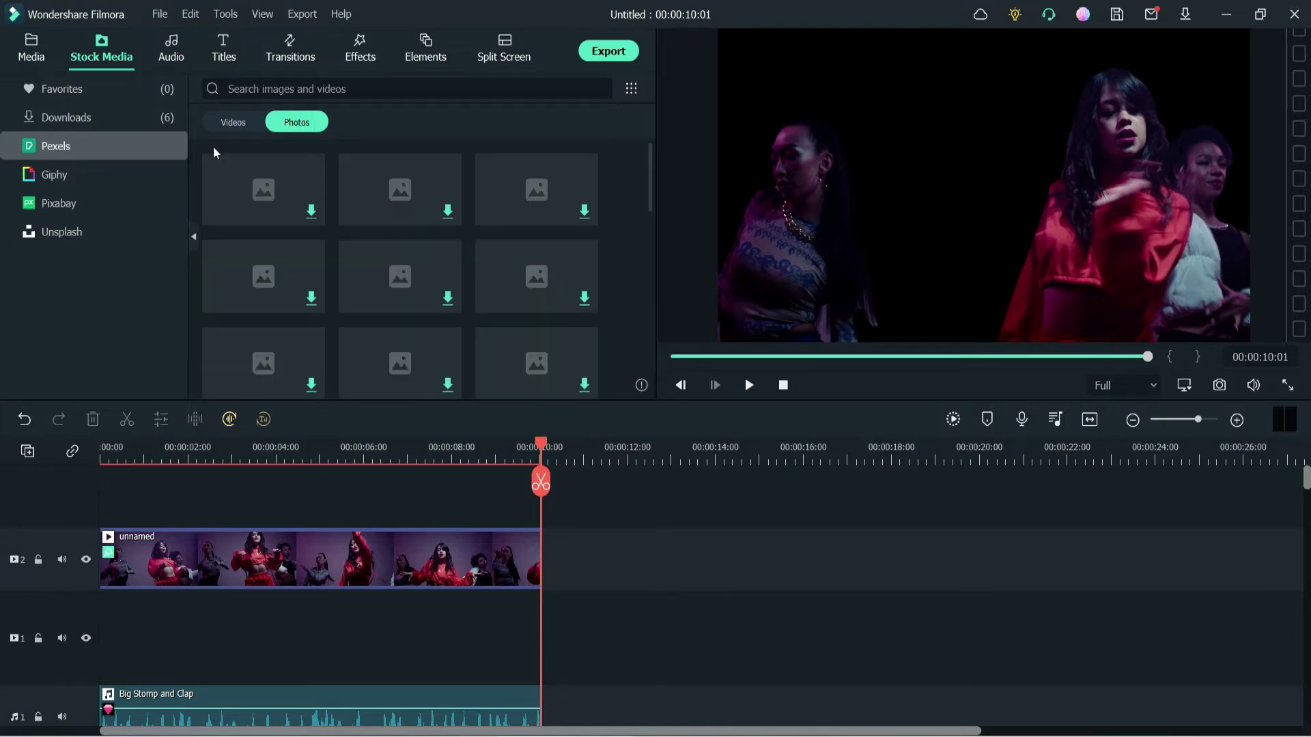
click(419, 59)
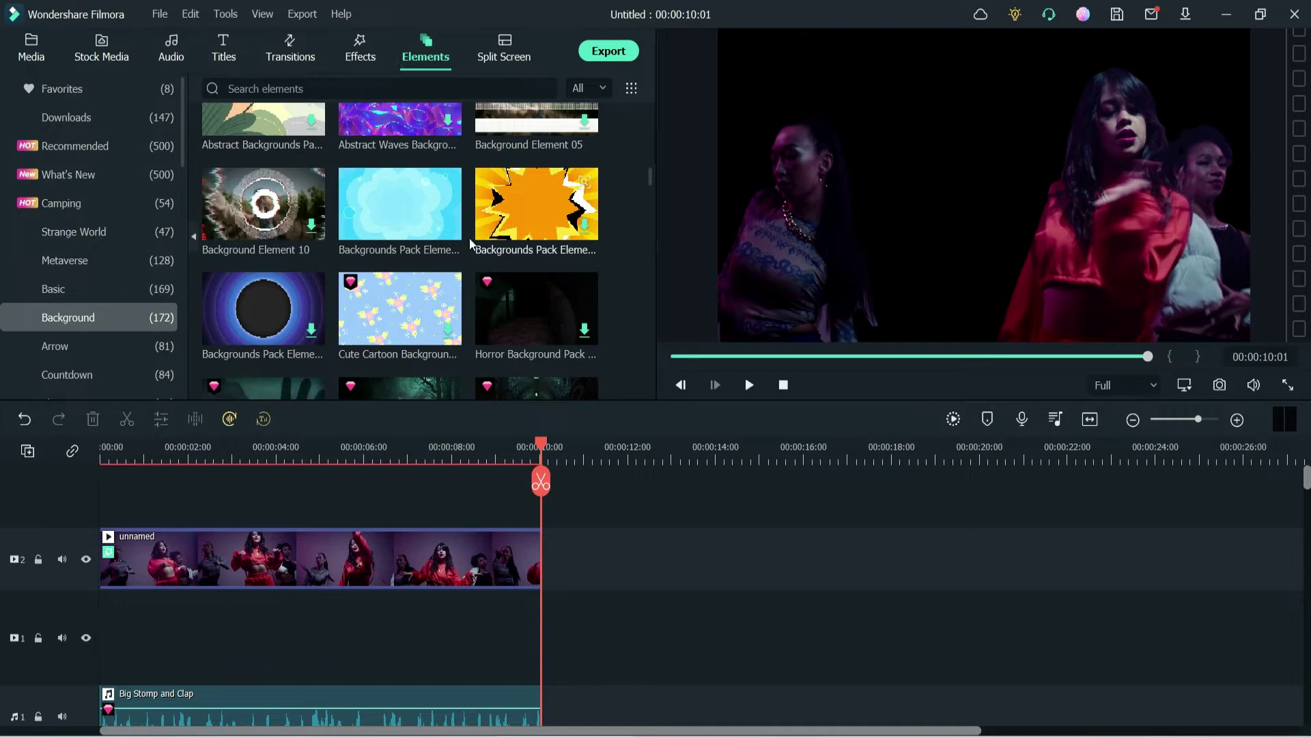
scroll(451, 234, up, 5)
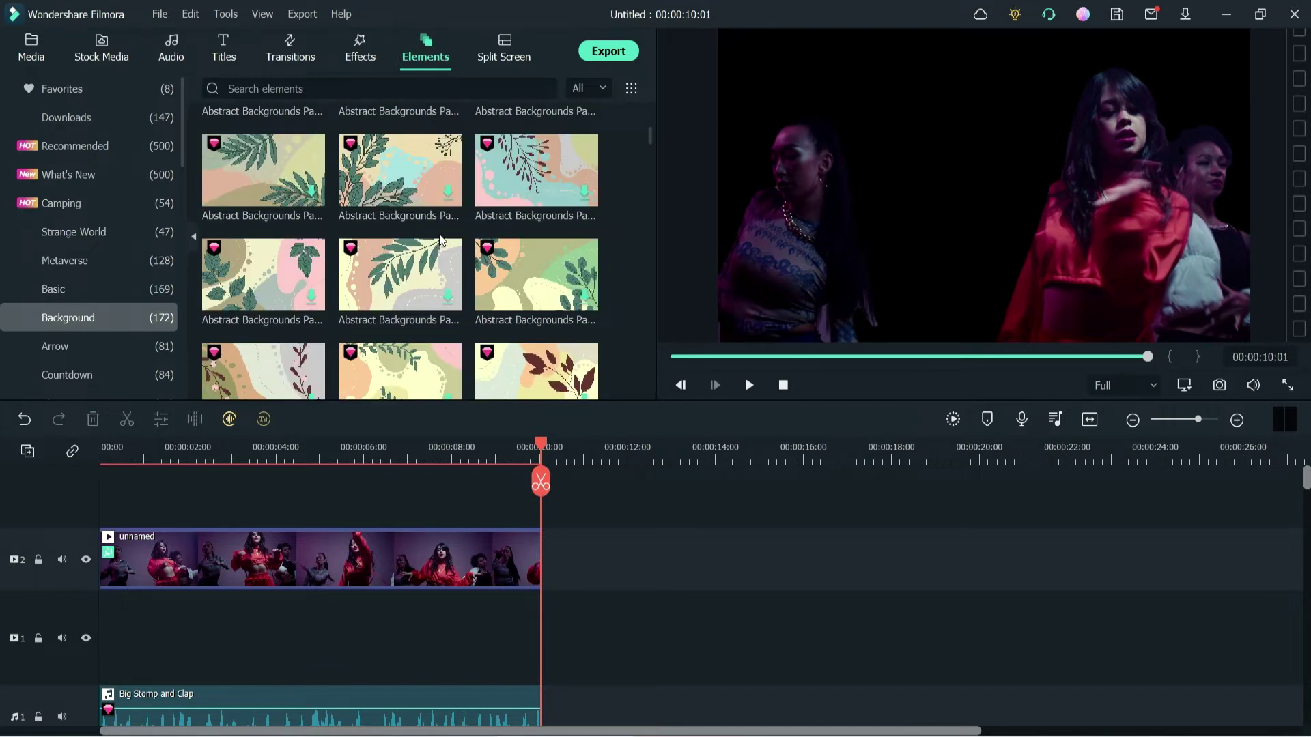
click(92, 93)
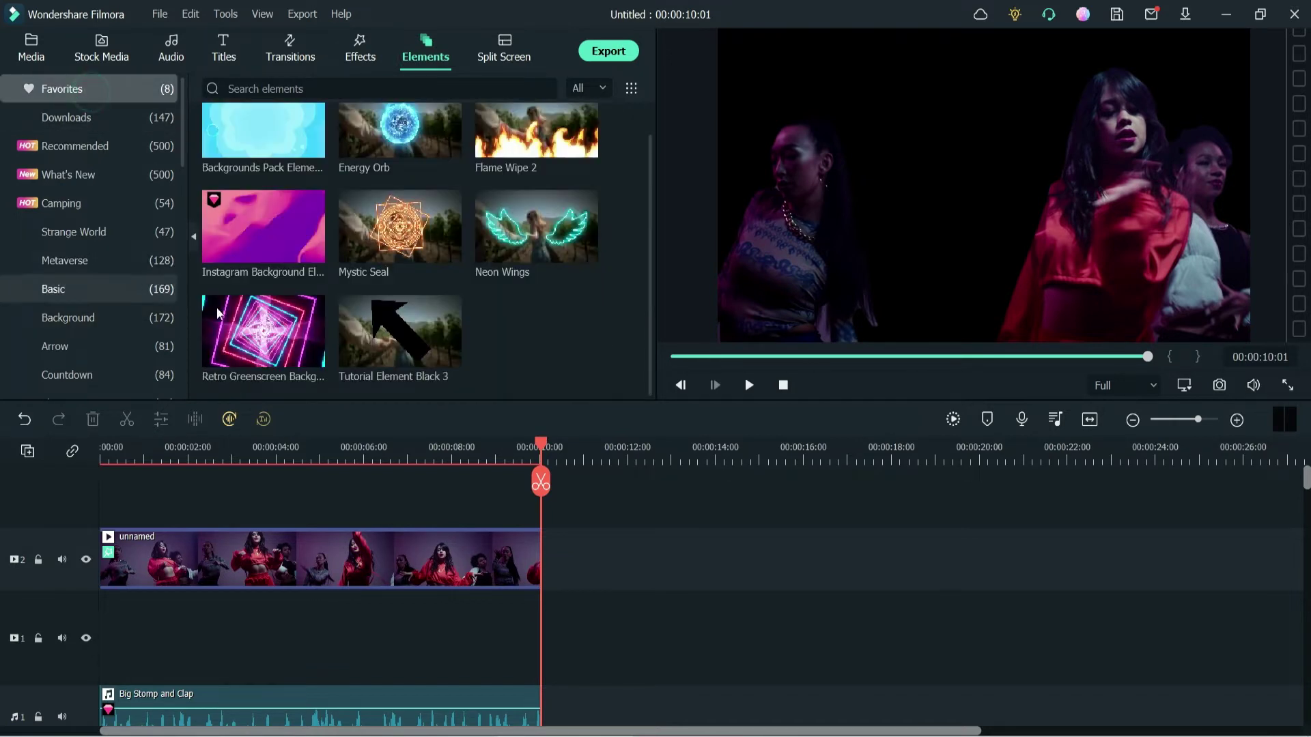
Lay Retro Greenscreen Background Element 08 twice on track 1, cut it at 10 seconds, and preview
drag(259, 338, 88, 650)
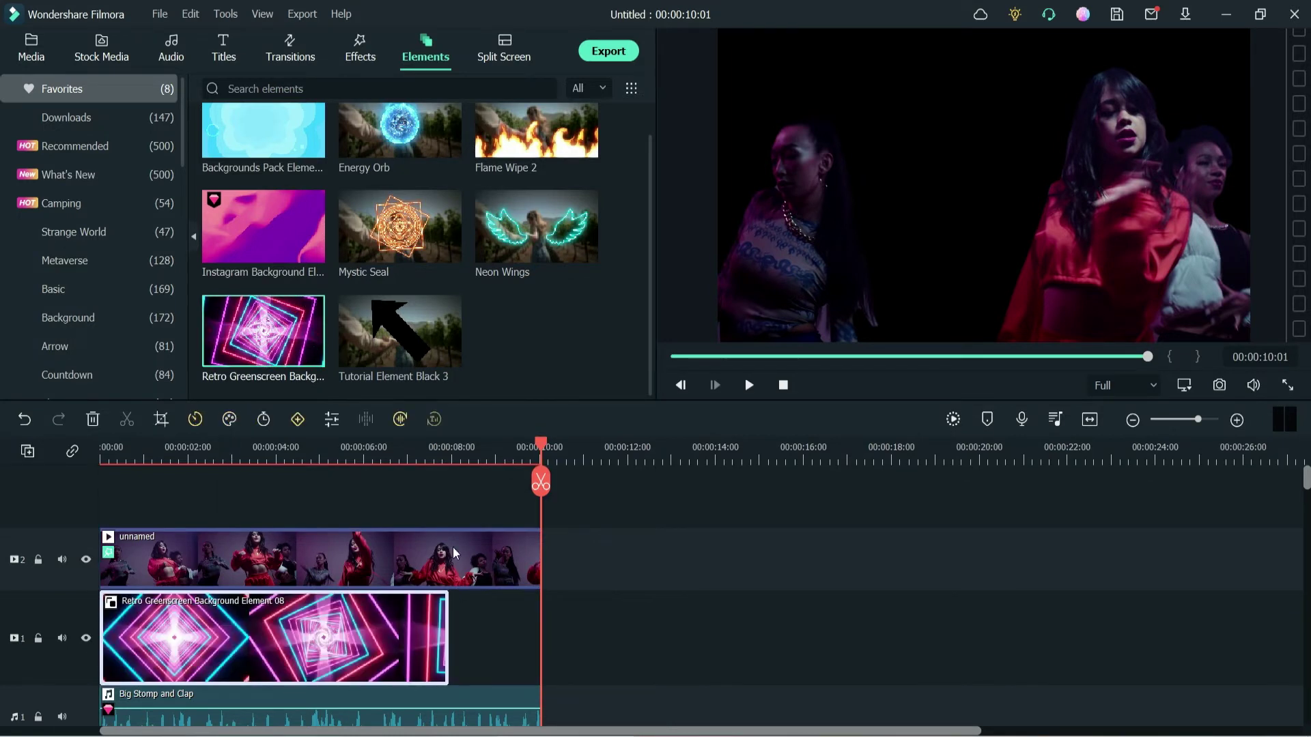
click(451, 450)
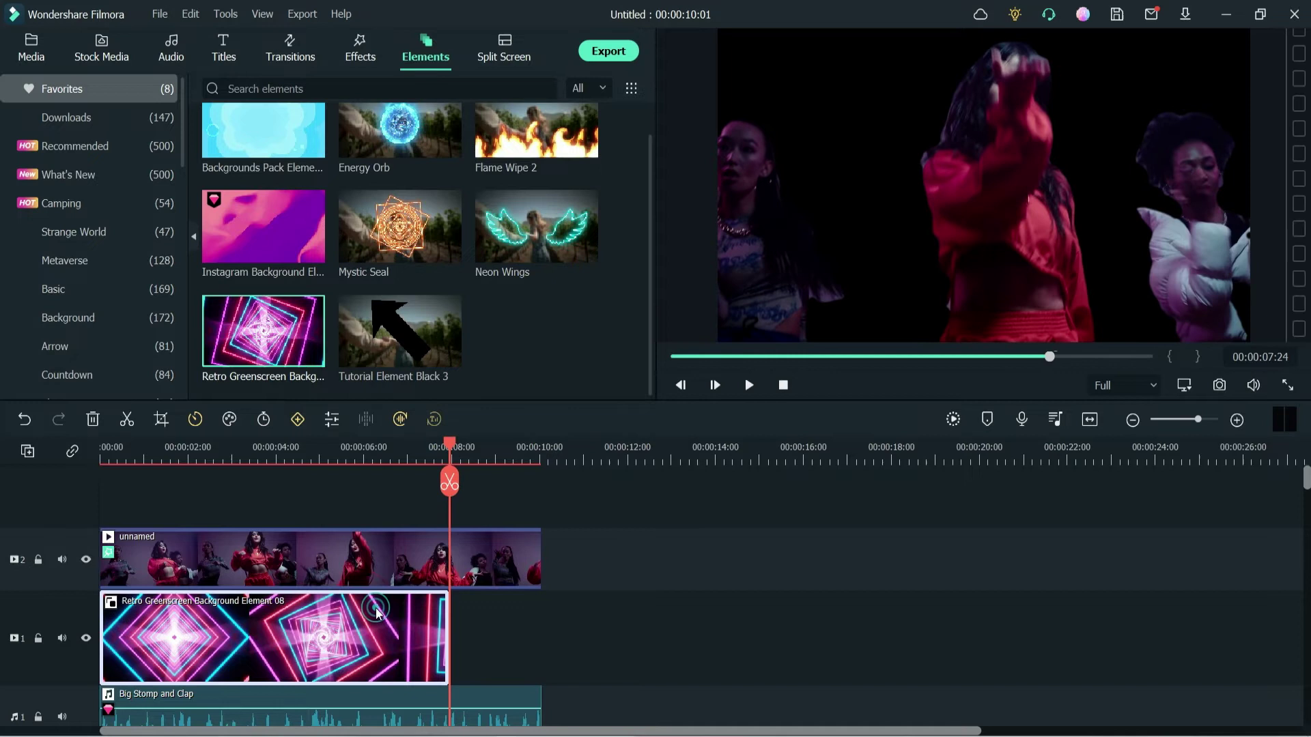
key(ctrl+c)
key(ctrl+v)
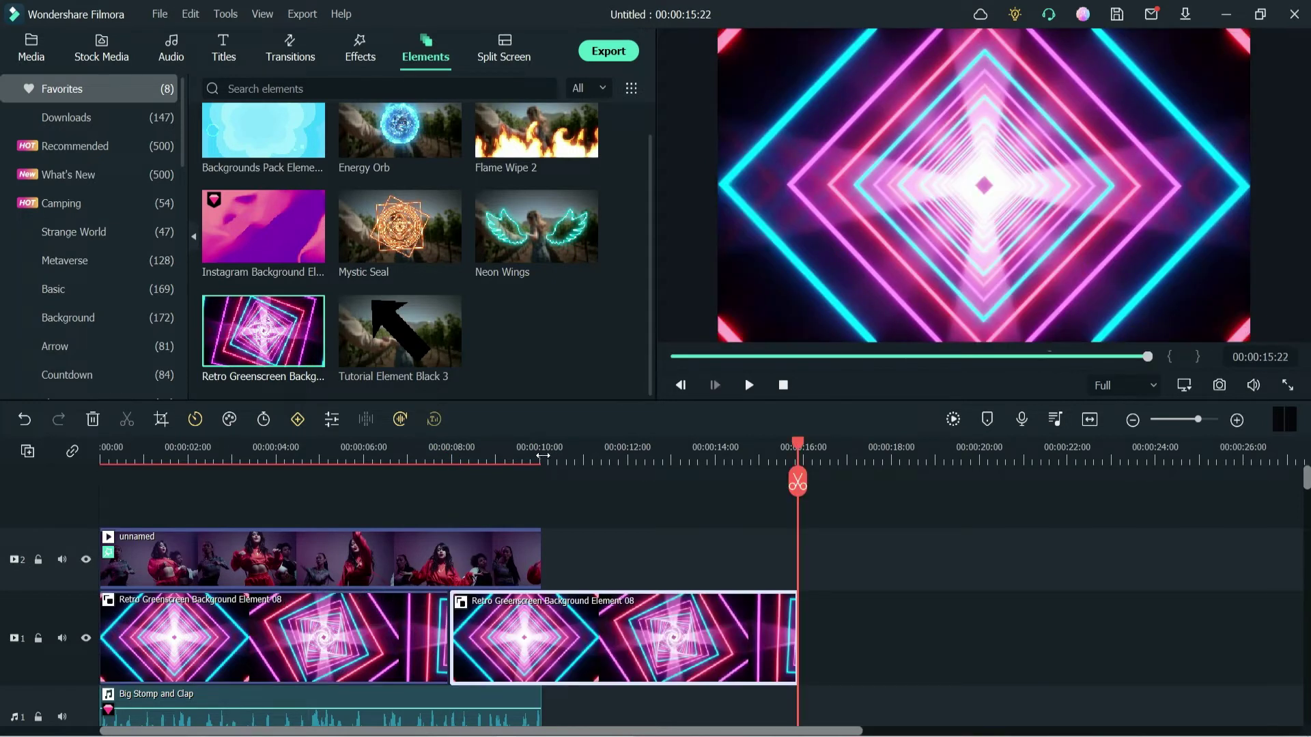
click(543, 455)
click(546, 482)
key(Delete)
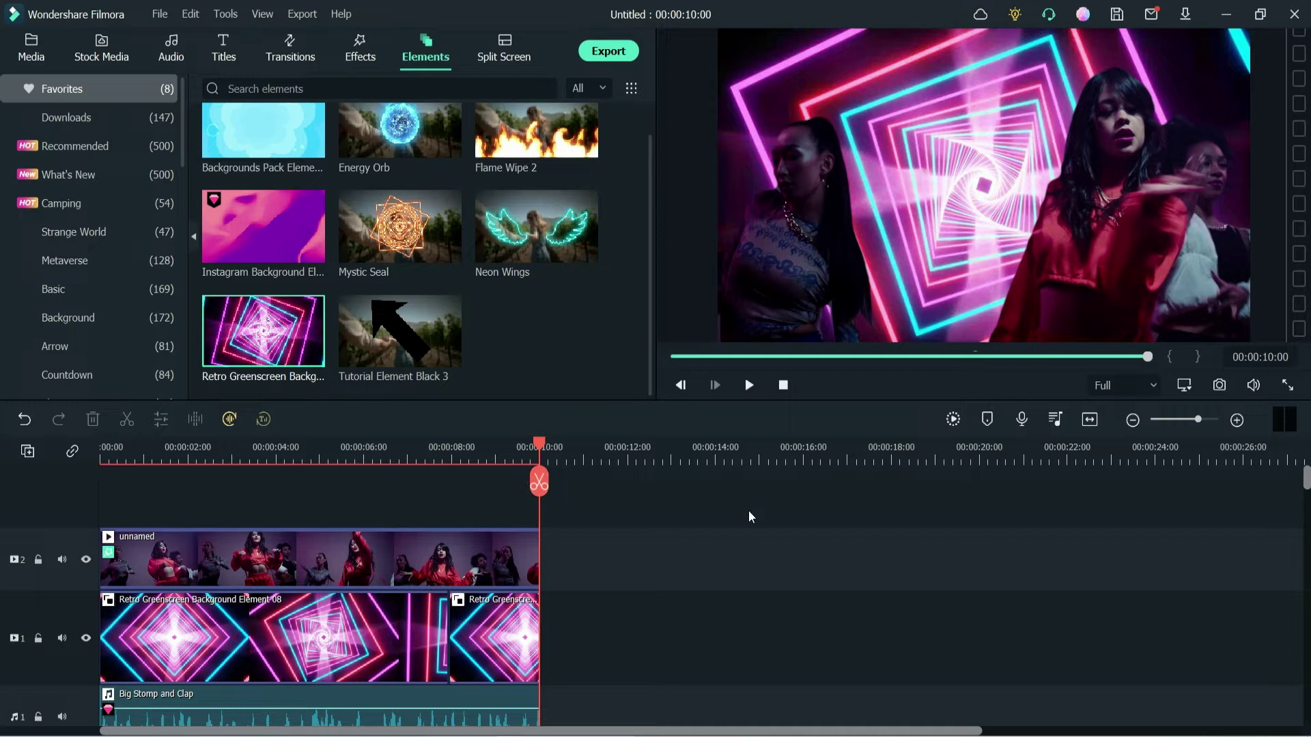
key(space)
Try Instagram Background Element 04 behind the dancers instead and preview the pink background
click(312, 641)
key(Delete)
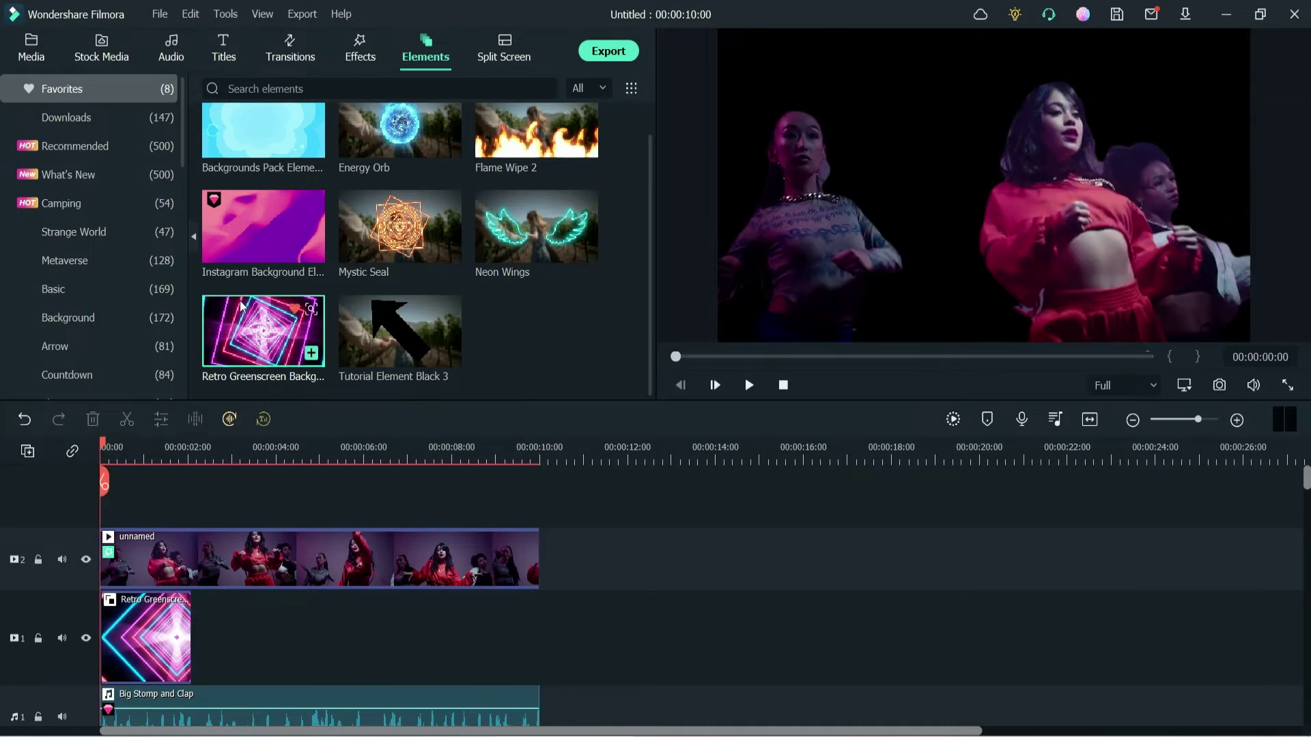
drag(225, 298, 125, 629)
key(Delete)
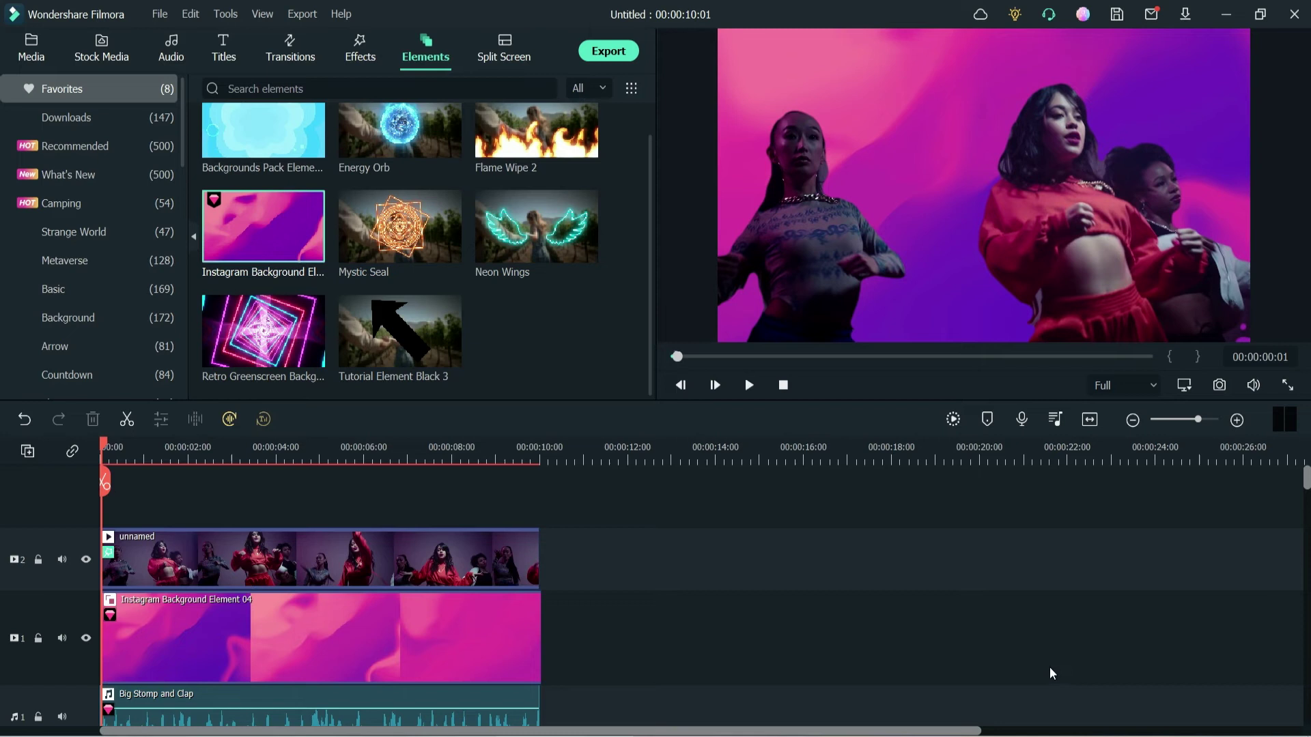
key(space)
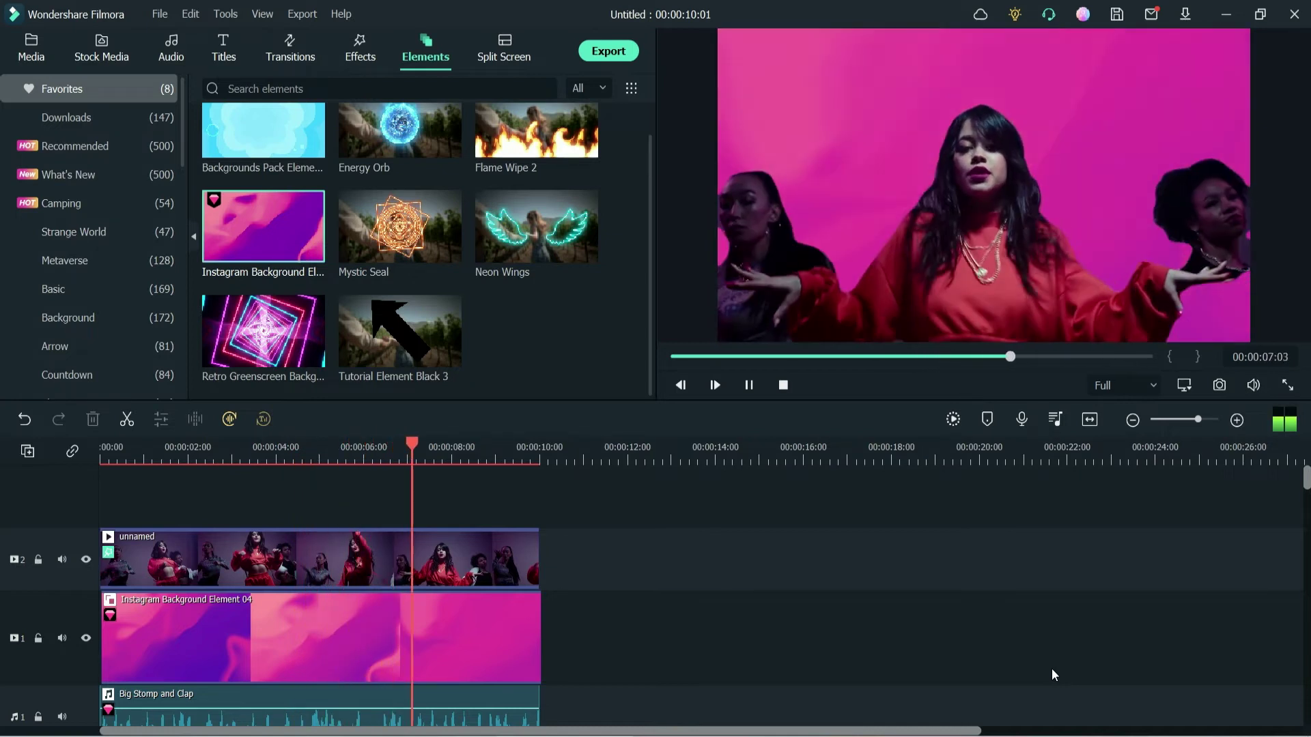
key(space)
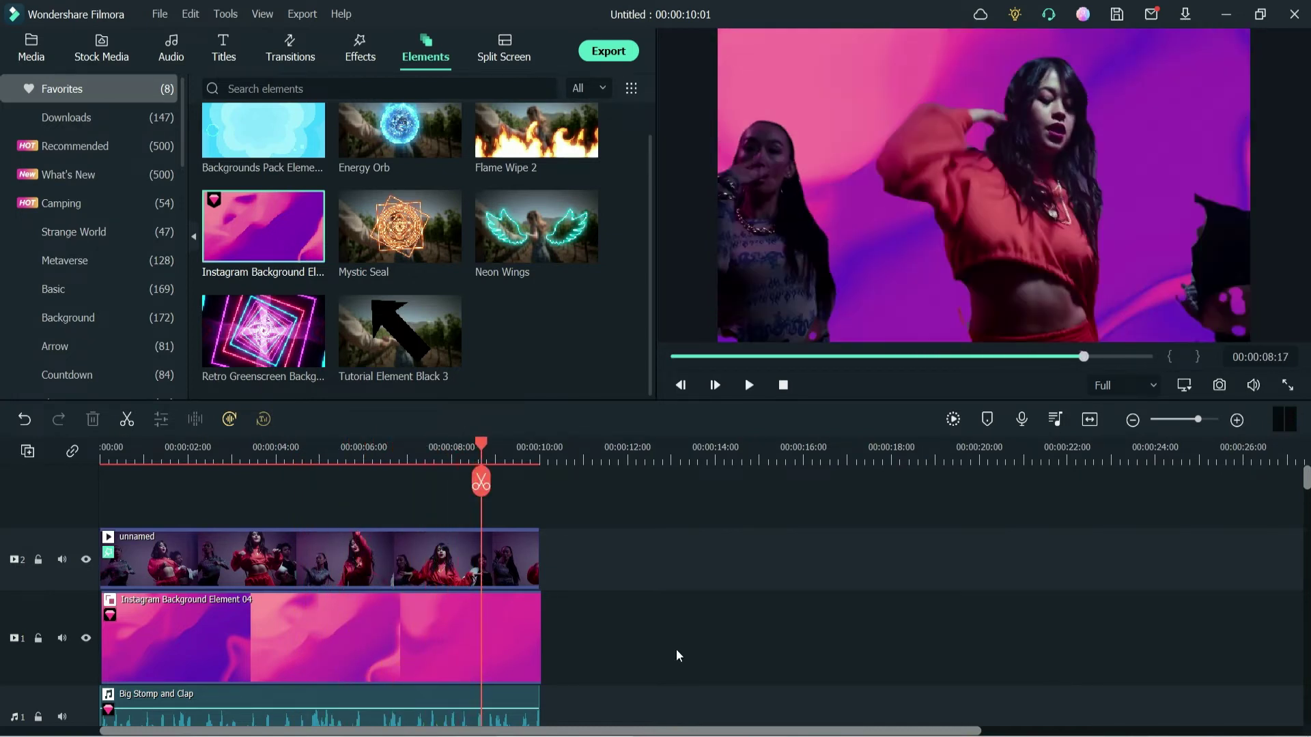
Restore Retro Greenscreen Background Element 08, duplicate it, and trim it to end at 10 seconds
click(362, 657)
key(Delete)
drag(263, 331, 273, 639)
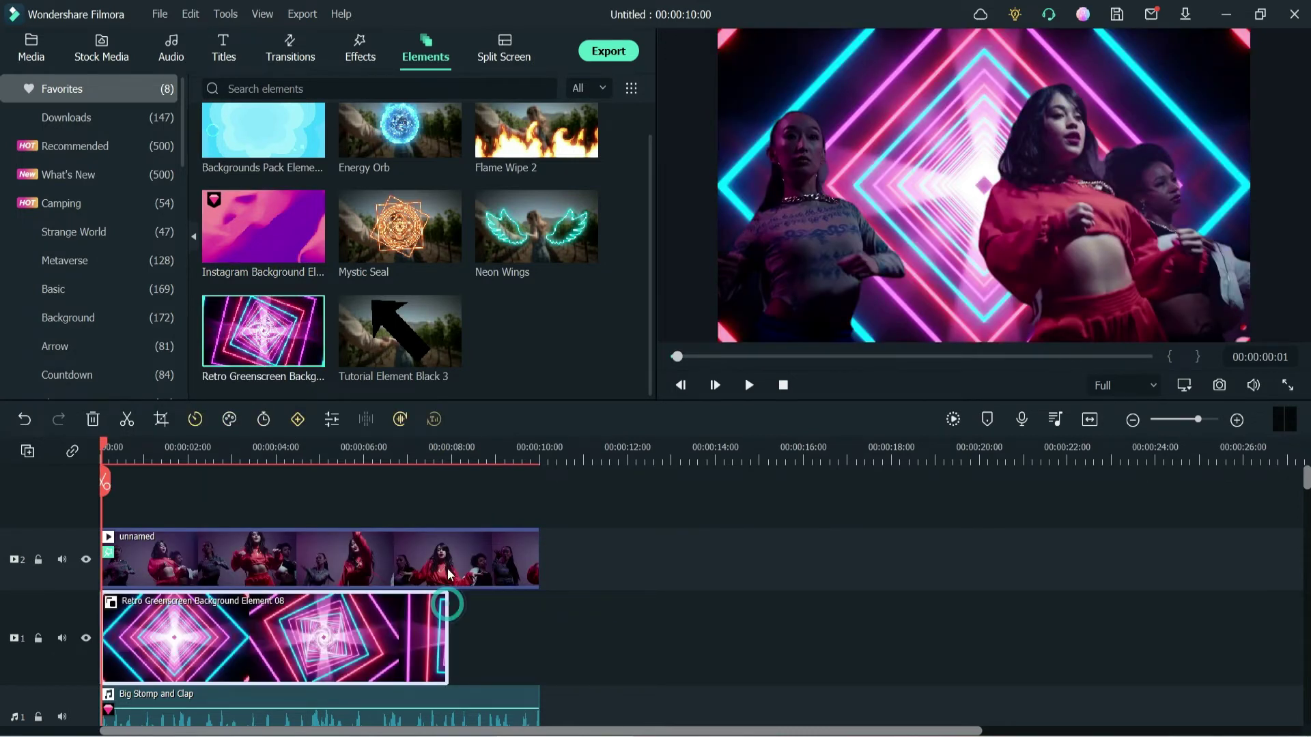
click(448, 456)
key(ctrl+v)
drag(448, 456, 539, 456)
click(539, 484)
key(Delete)
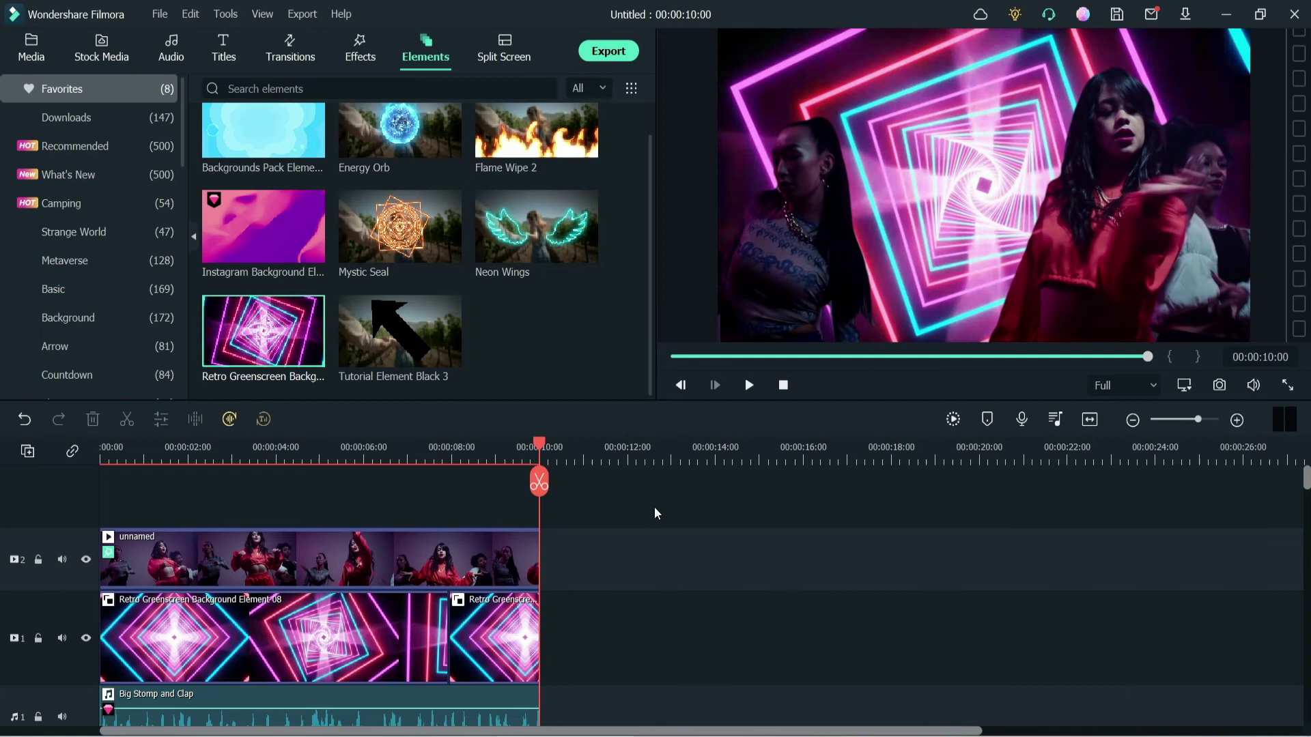
Export the neon dancer video as remove-background-1
click(608, 51)
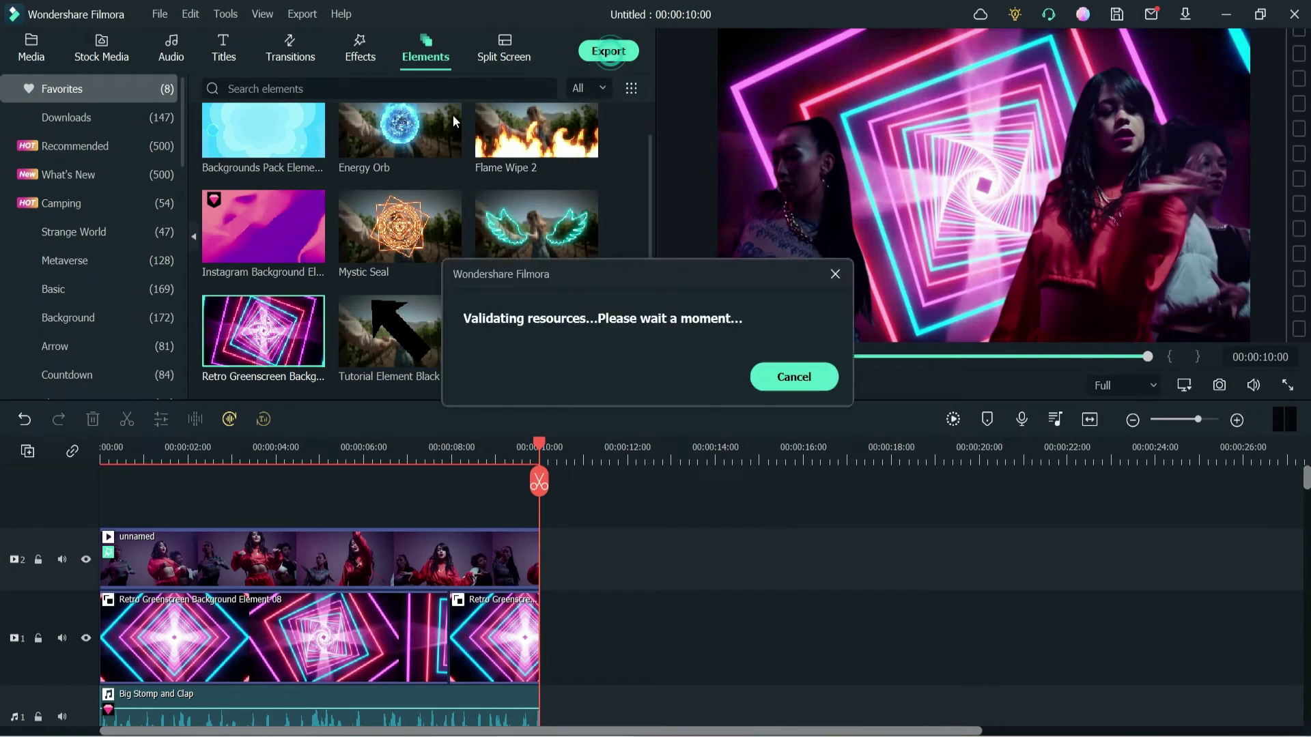
triple_click(682, 183)
text(remove-background-1)
click(938, 590)
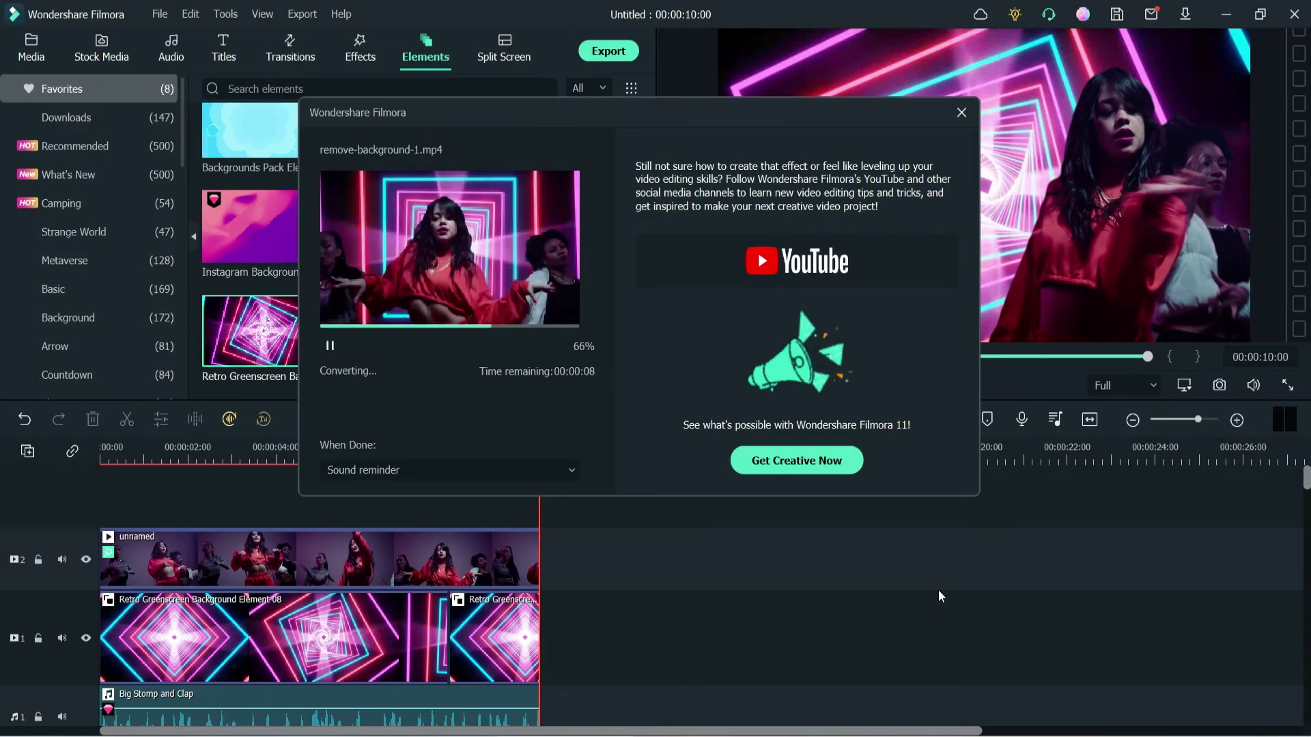
click(548, 469)
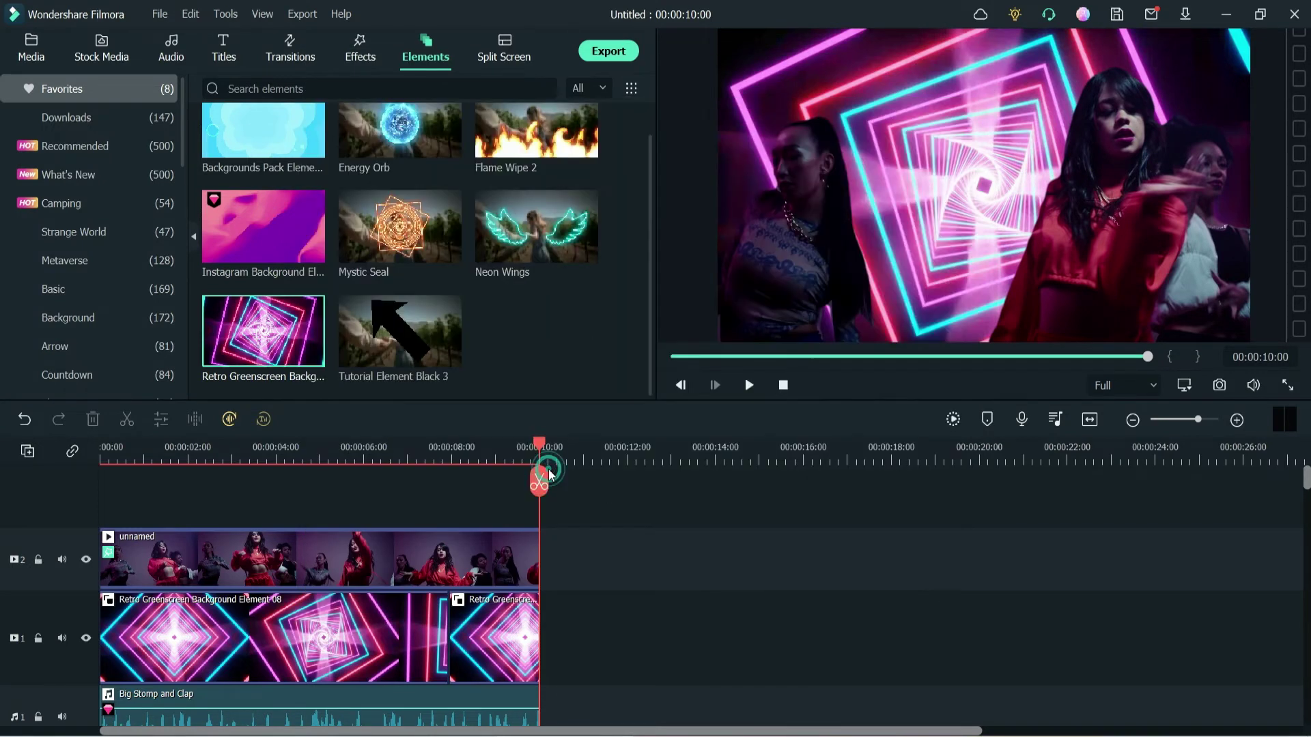
Select all clips on the timeline and delete them
scroll(765, 568, down, 2)
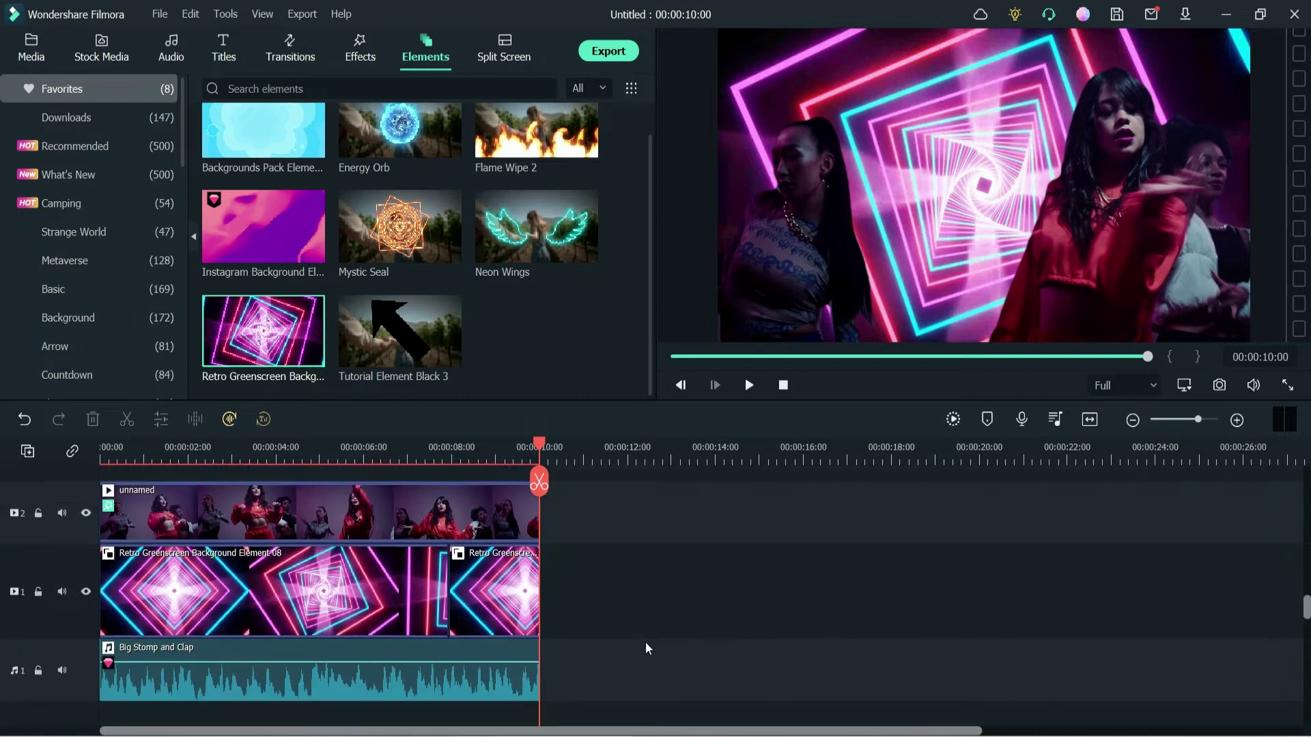
click(645, 642)
click(606, 613)
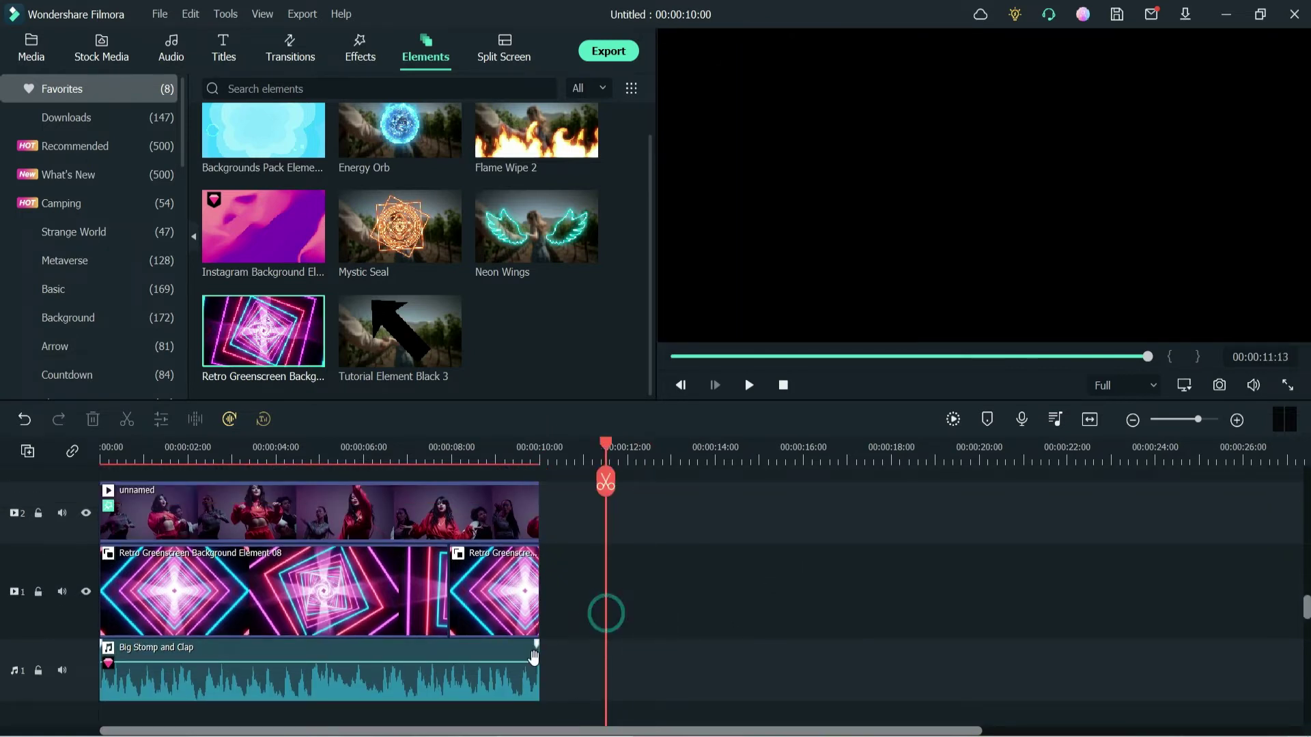
key(ctrl+a)
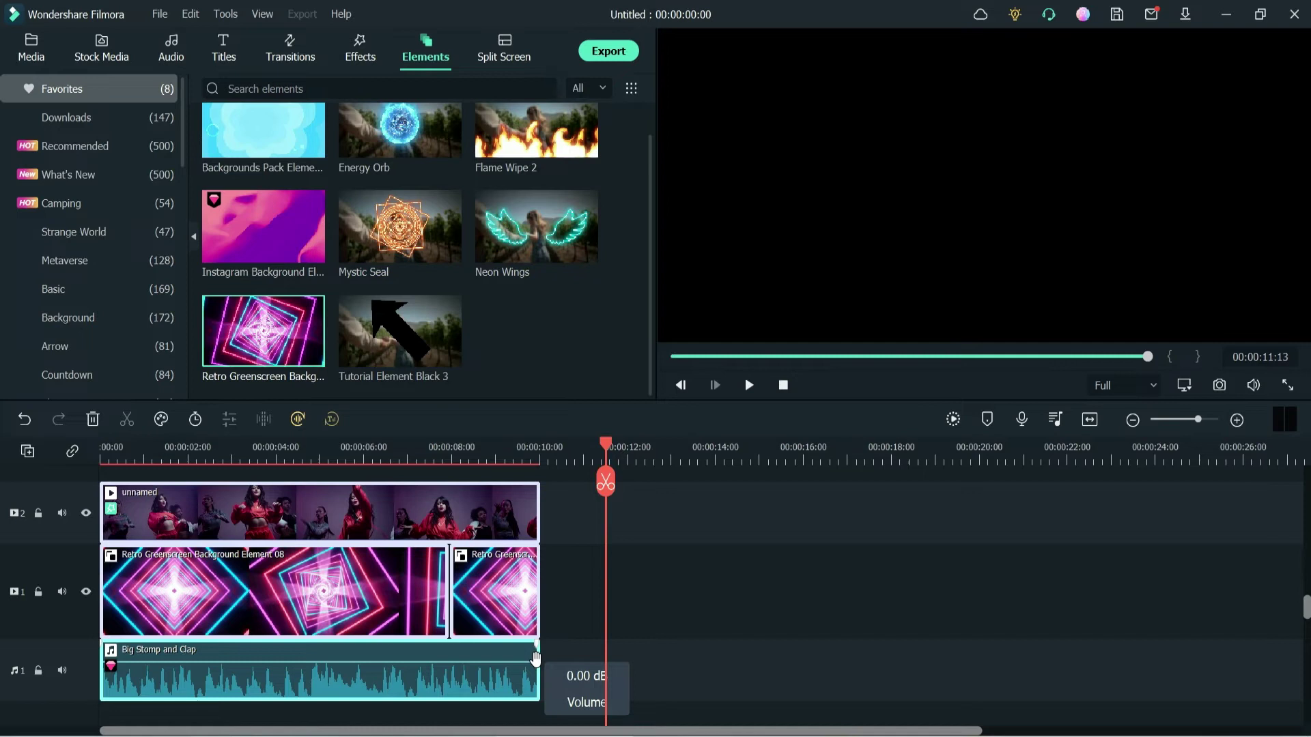
key(Delete)
click(40, 45)
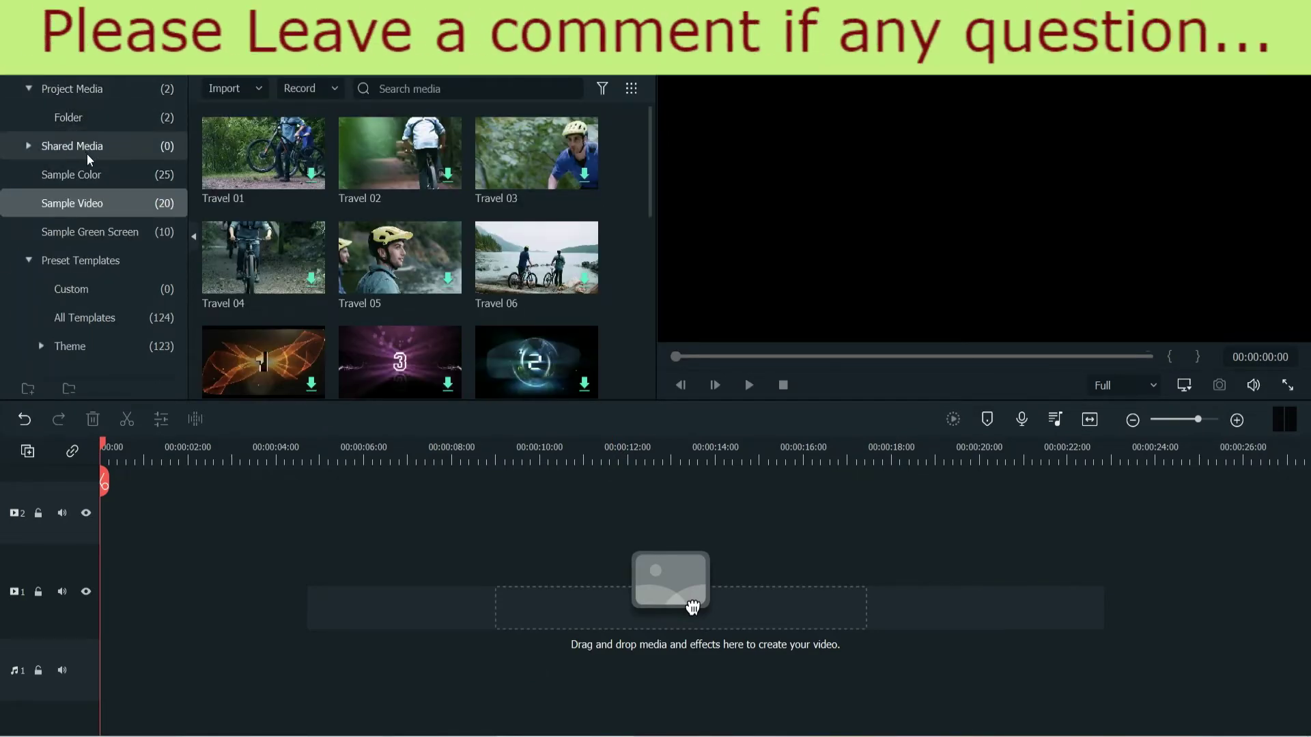
Place the happy clip on track 1, trim it at 10 seconds, and apply Crop to Fit
click(77, 90)
drag(399, 153, 226, 574)
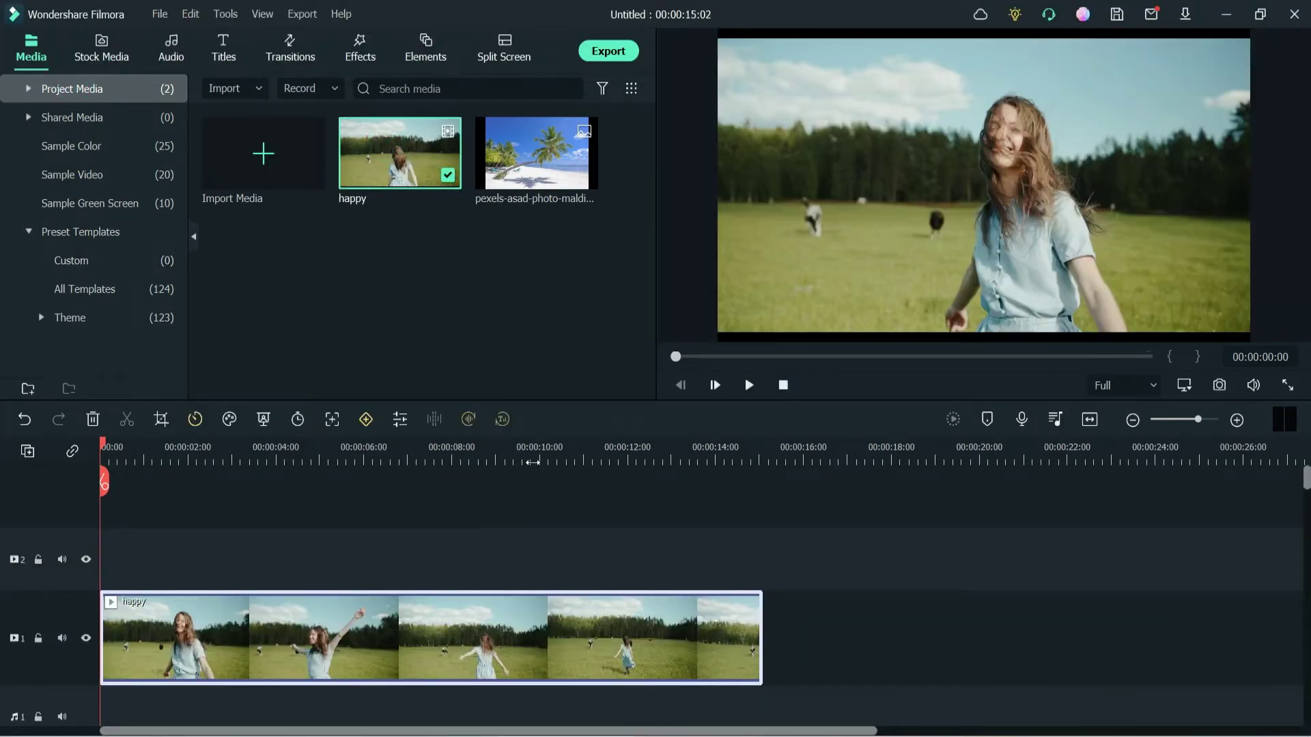
click(542, 454)
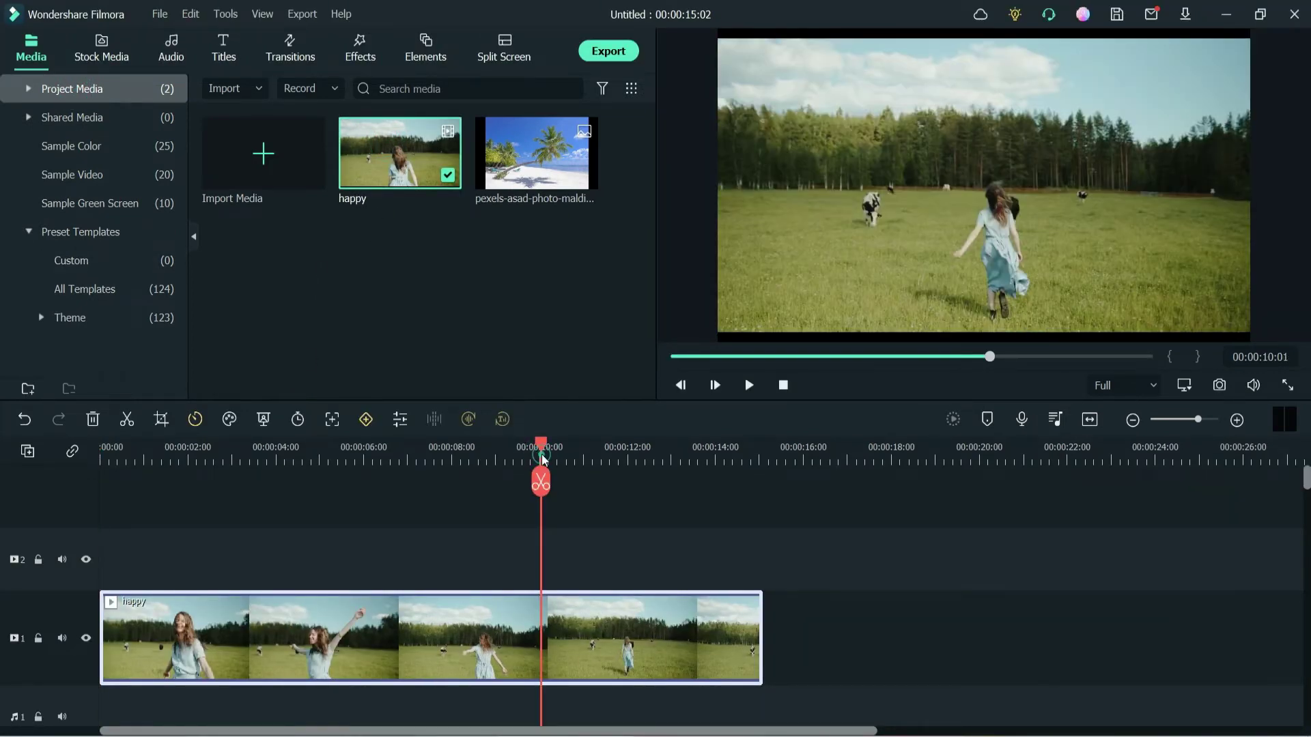
click(540, 482)
key(Delete)
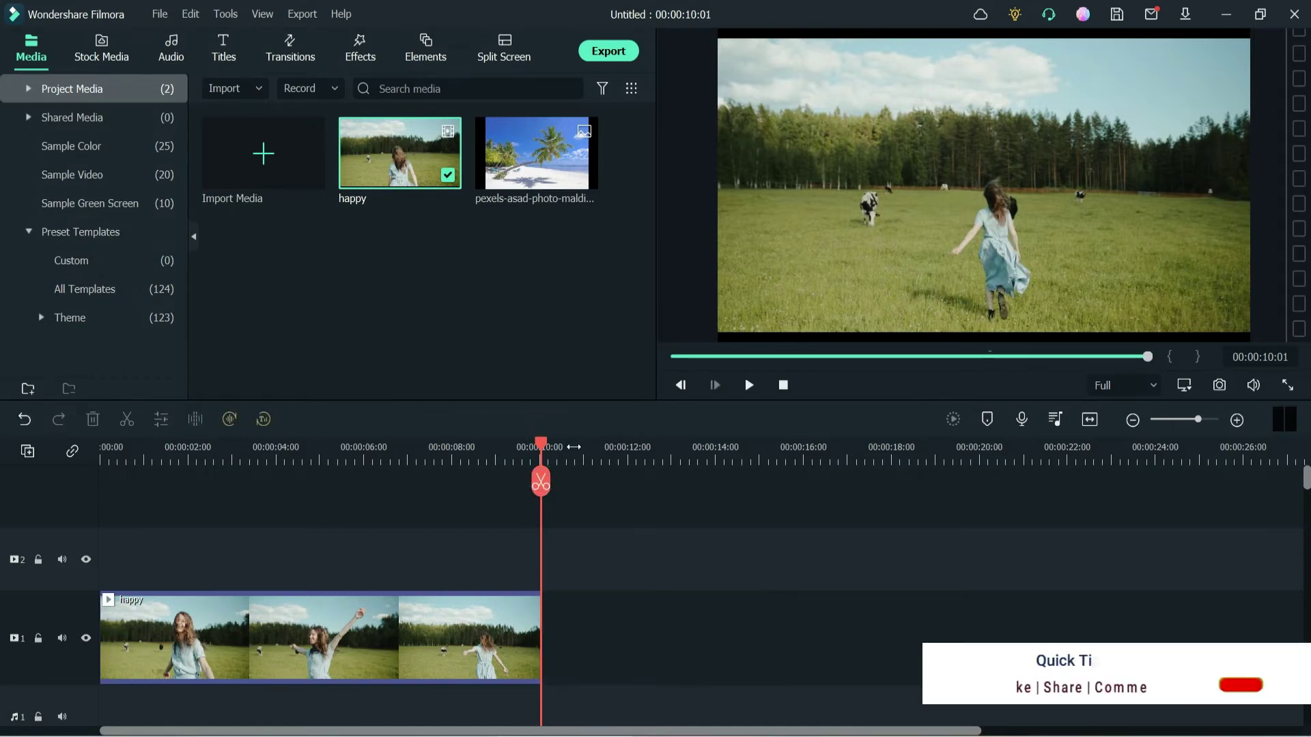
key(space)
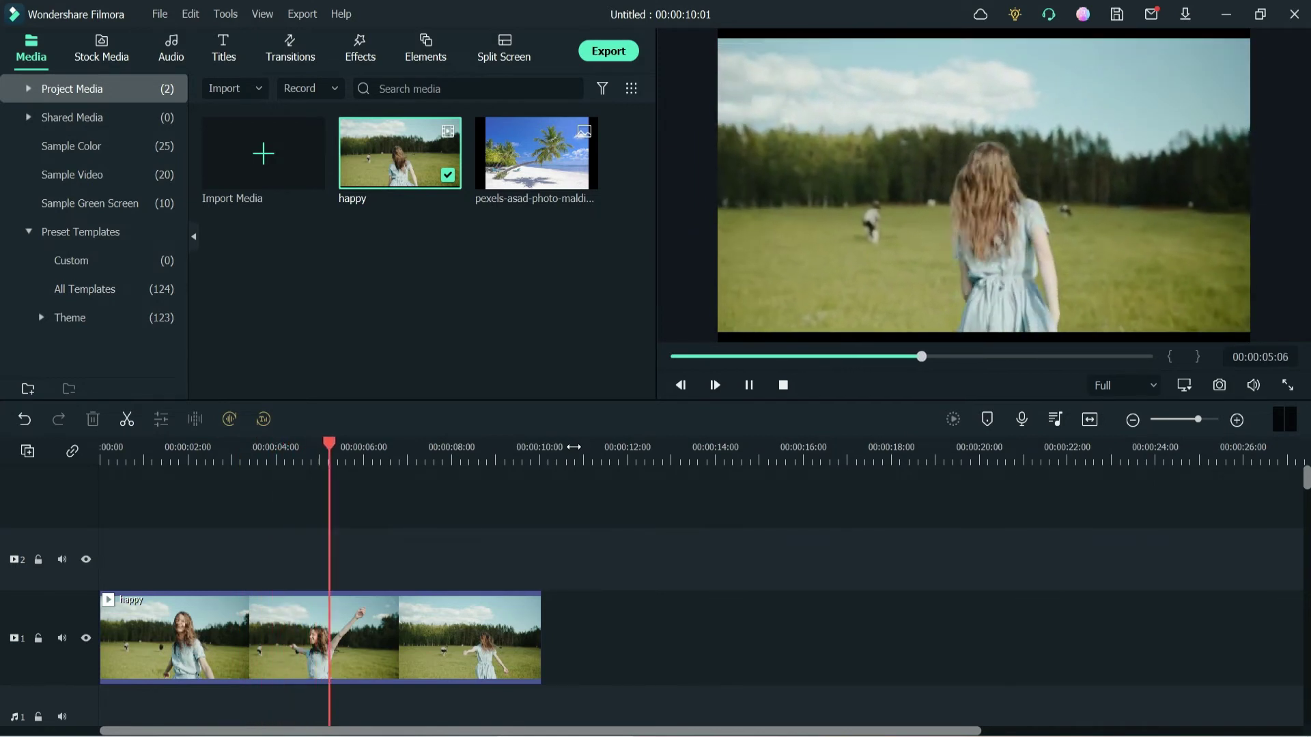
right_click(348, 624)
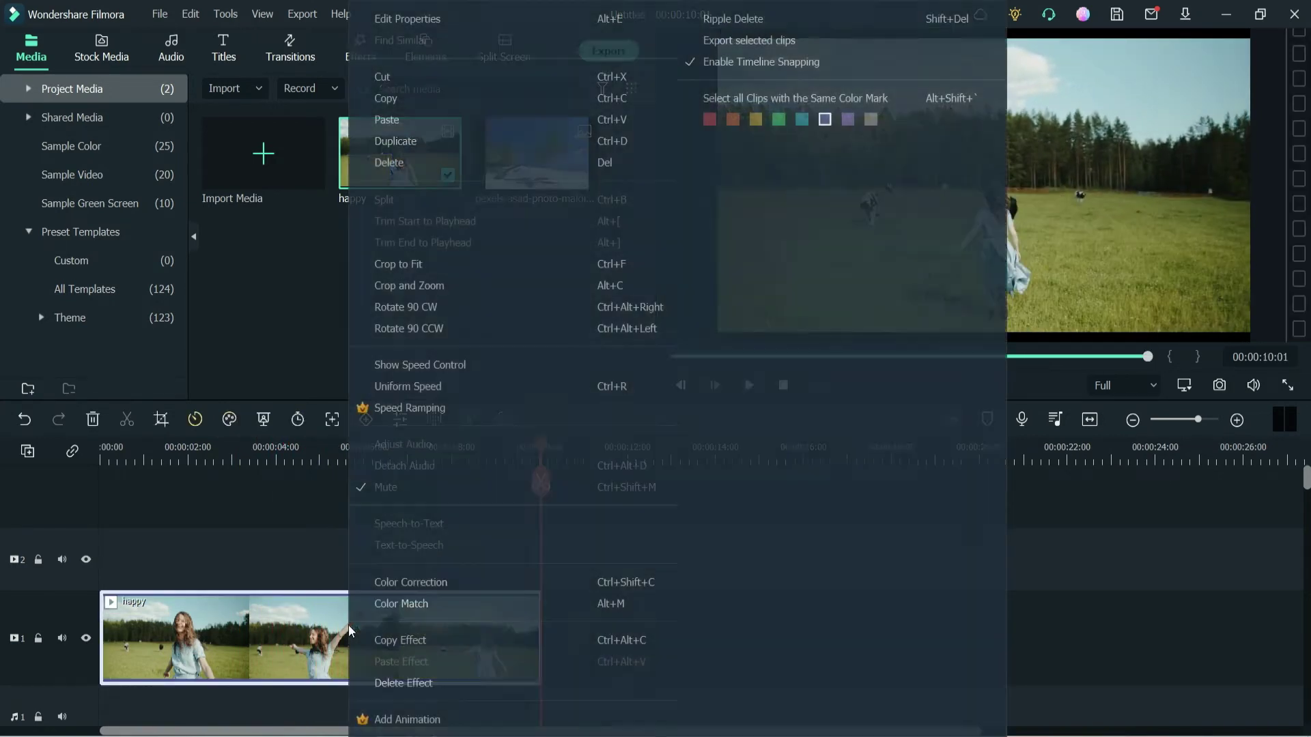
click(461, 264)
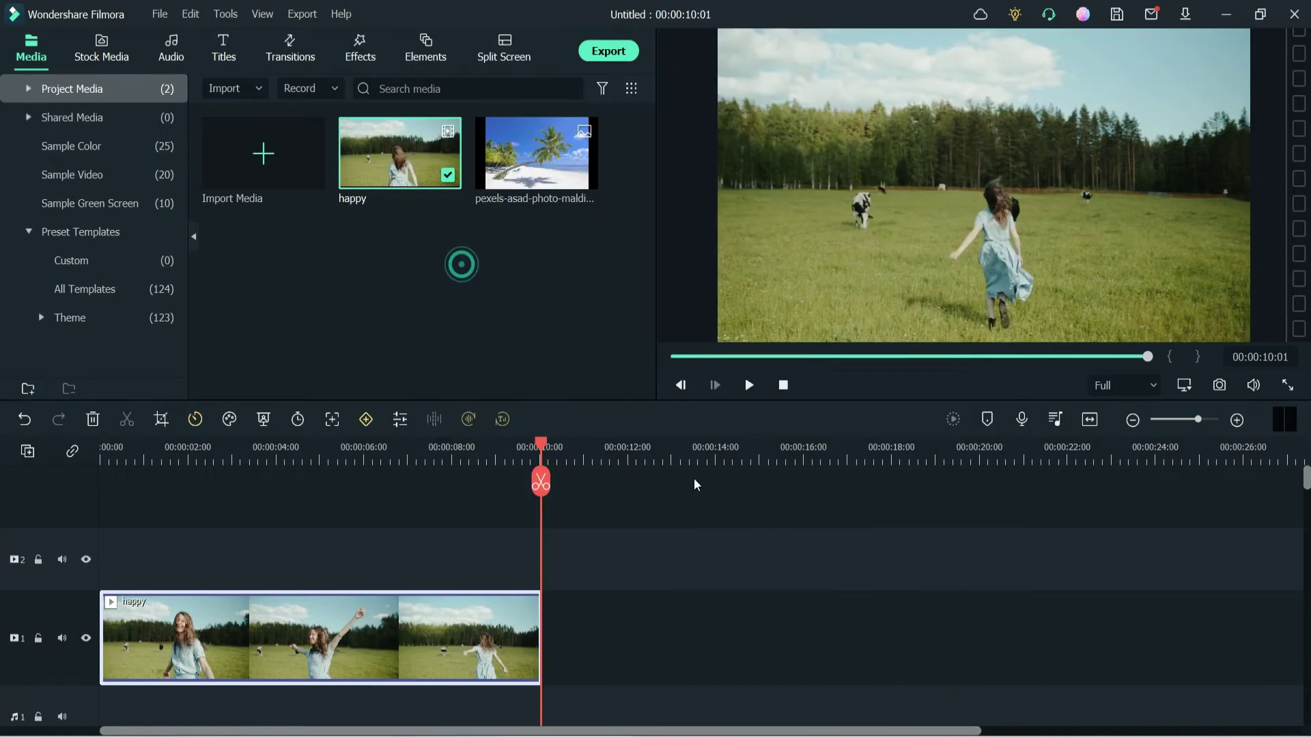
Apply the AI Portrait Human Segmentation effect to the happy clip and preview the isolated girl
click(360, 49)
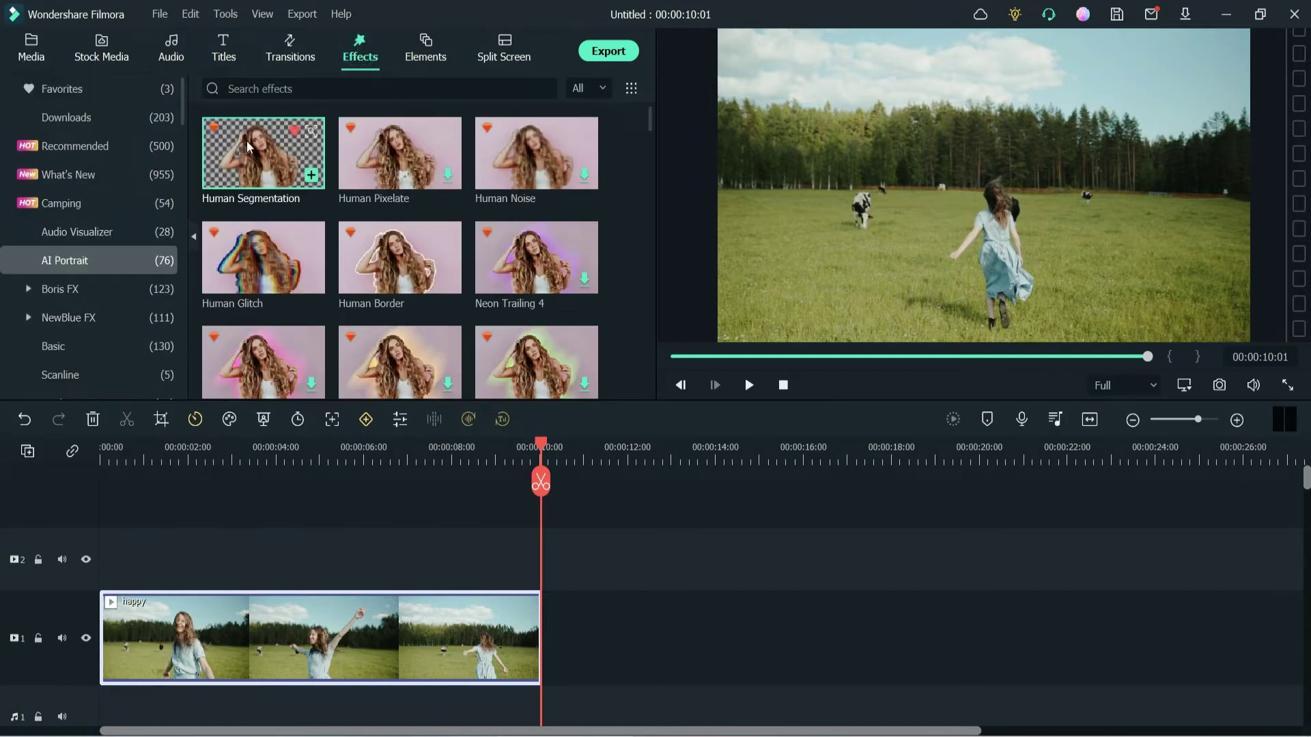
drag(247, 145, 145, 640)
key(space)
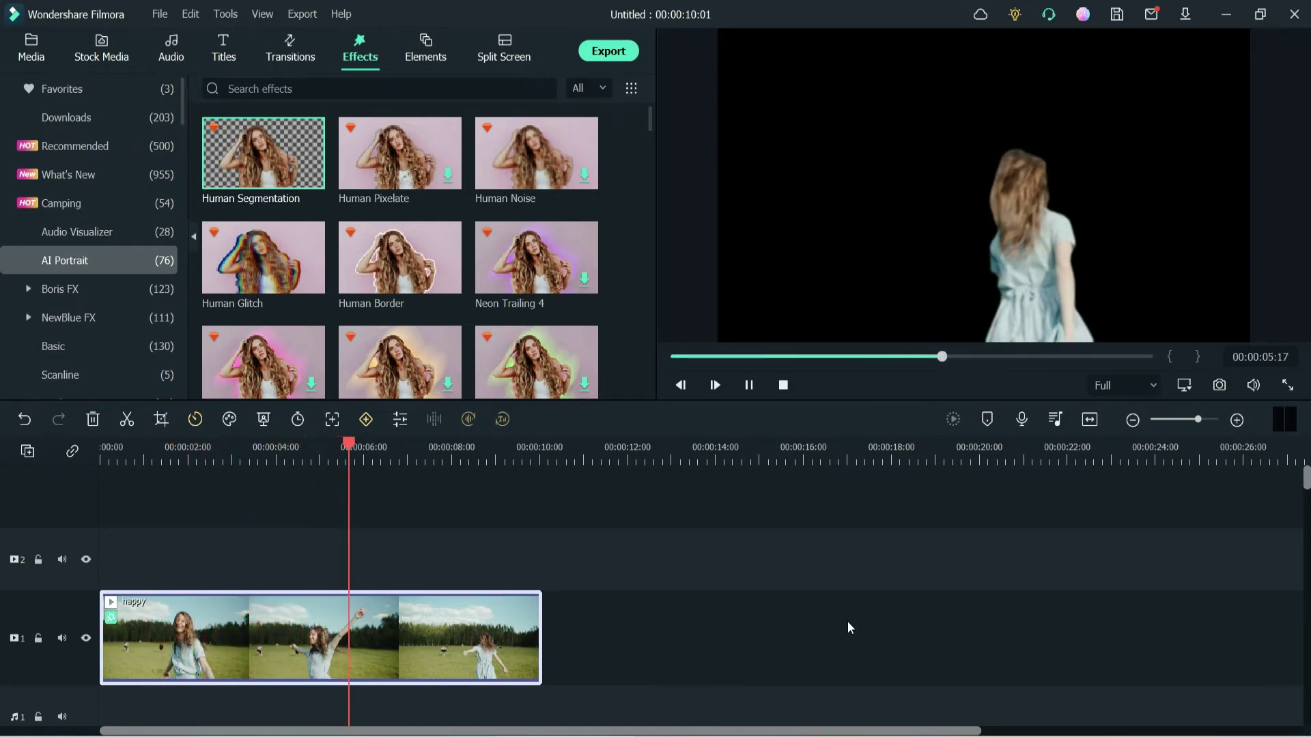
key(space)
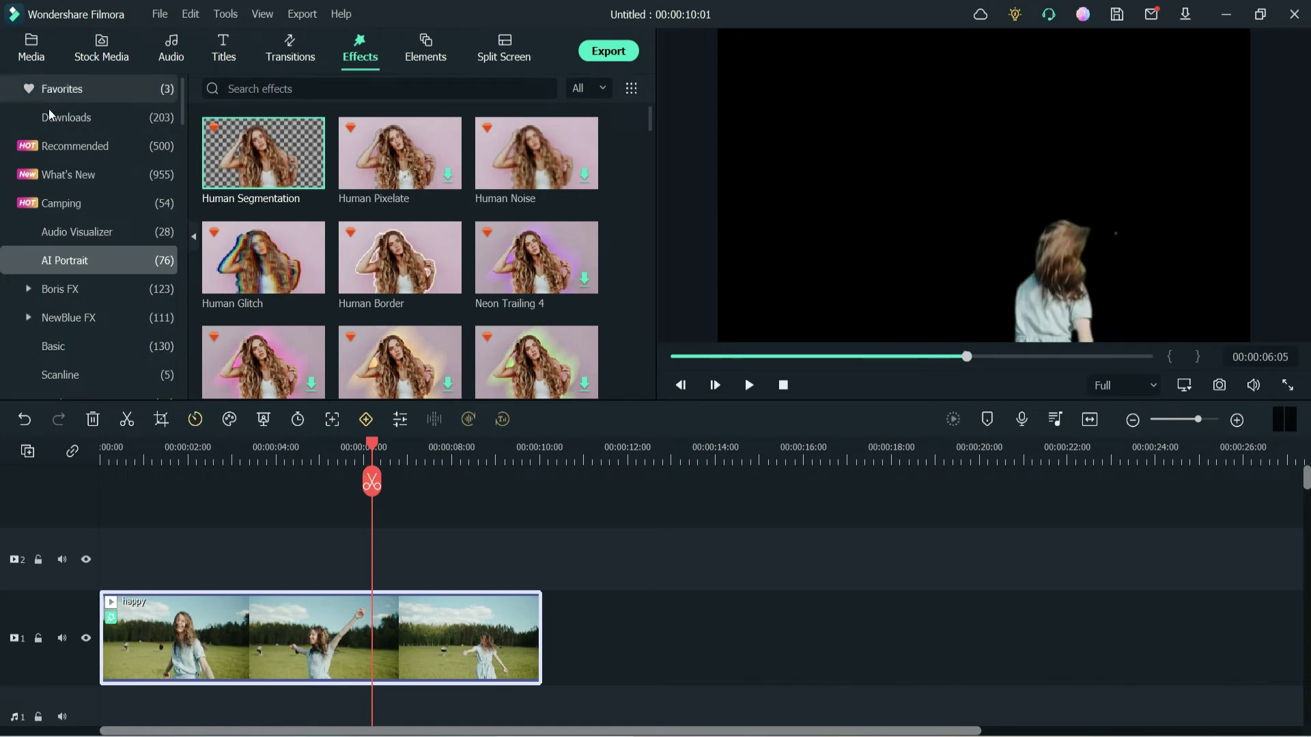
click(88, 129)
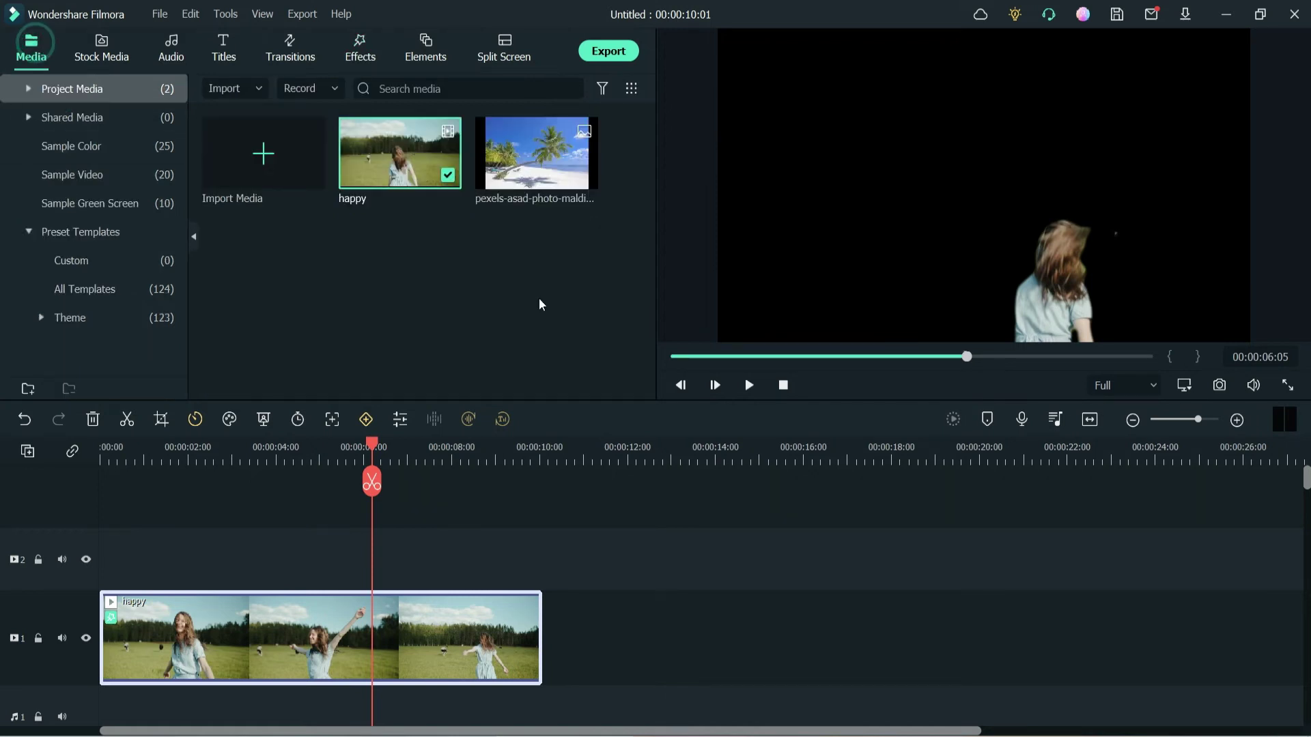
Put the beach photo on track 1 under the happy clip, spanning 0 to 00:00:10:01
double_click(518, 161)
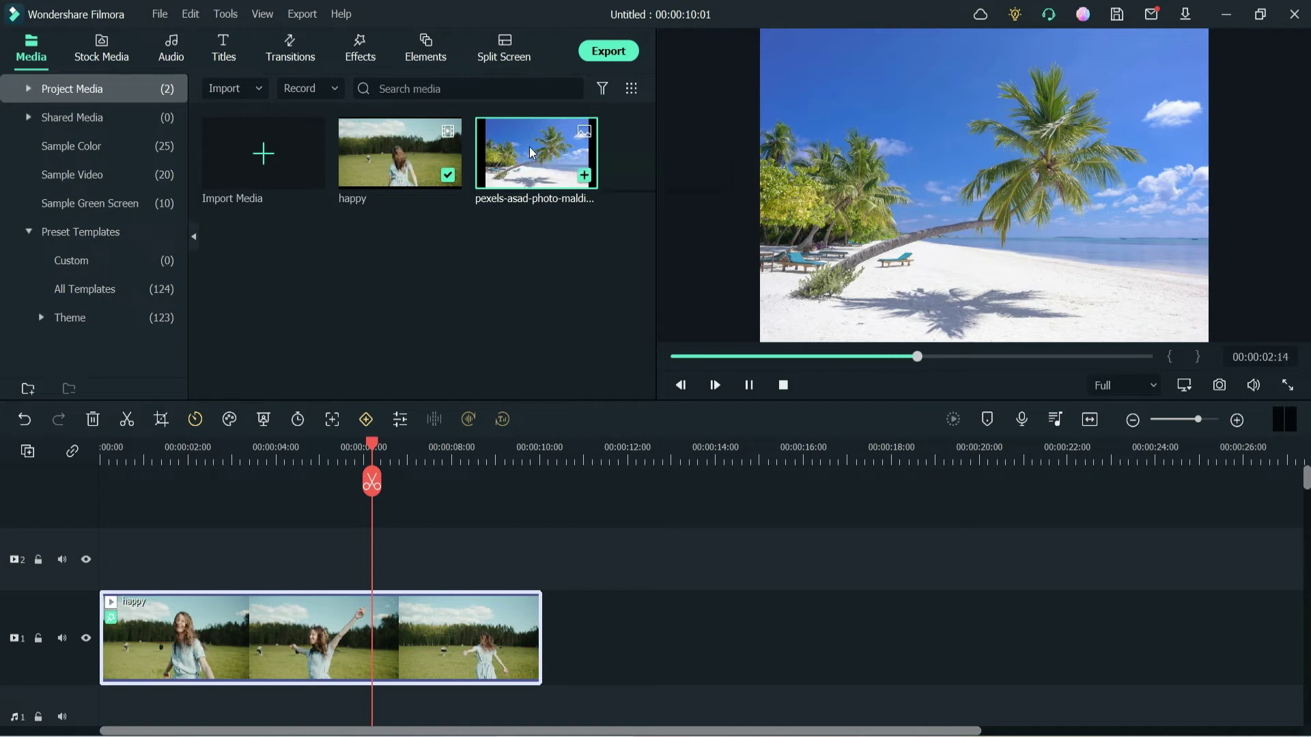
mouse_move(530, 146)
mouse_down()
mouse_move(546, 305)
mouse_move(683, 635)
mouse_move(264, 711)
mouse_move(96, 691)
mouse_move(125, 712)
mouse_move(152, 556)
mouse_move(103, 556)
mouse_move(281, 557)
mouse_move(669, 649)
mouse_move(644, 656)
mouse_up()
drag(273, 597, 275, 541)
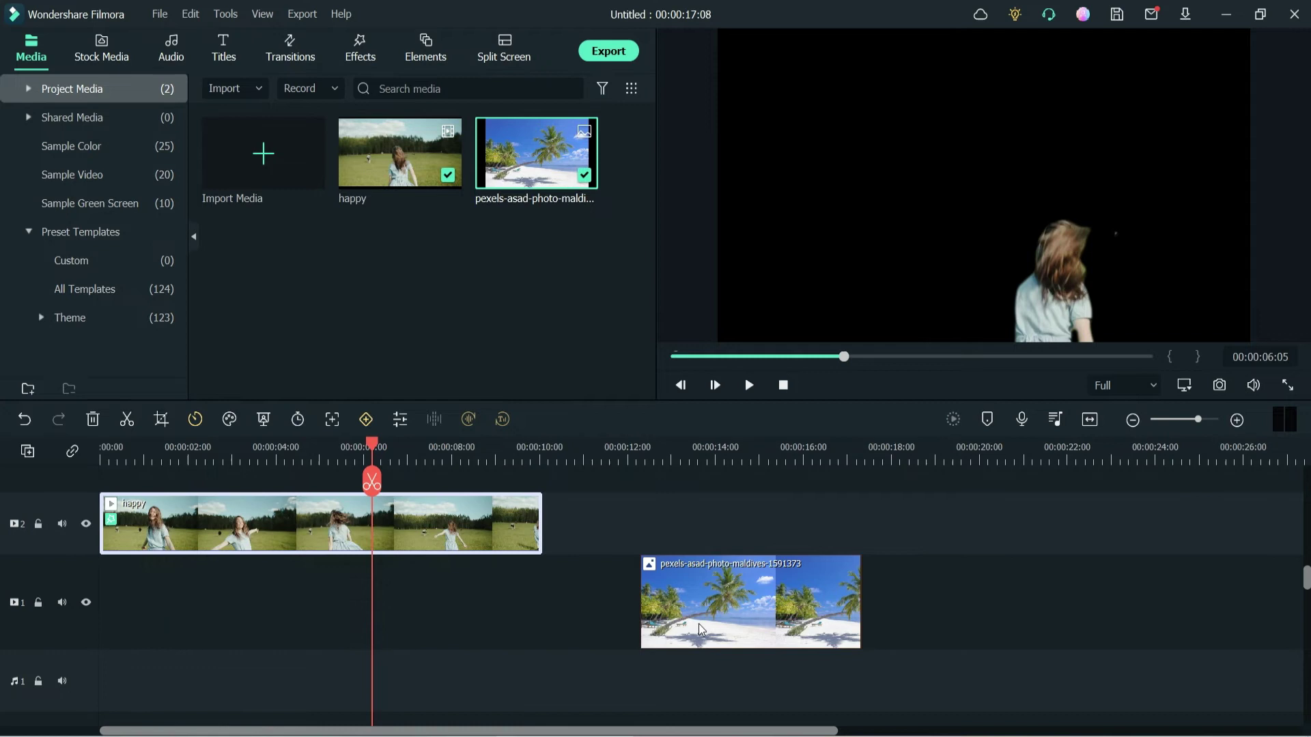
drag(676, 605, 129, 605)
drag(319, 627, 541, 622)
scroll(612, 612, up, 1)
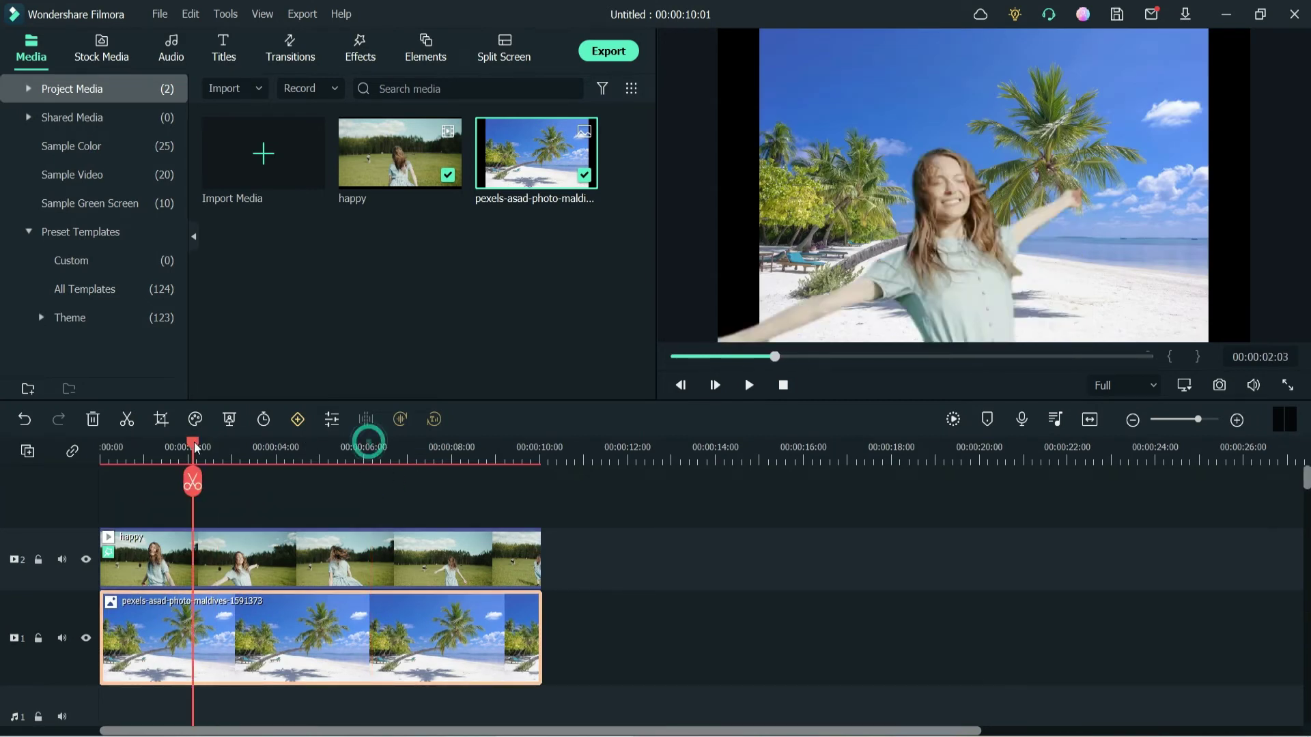
Apply Crop to Fit to the beach photo so it fills the frame
right_click(276, 640)
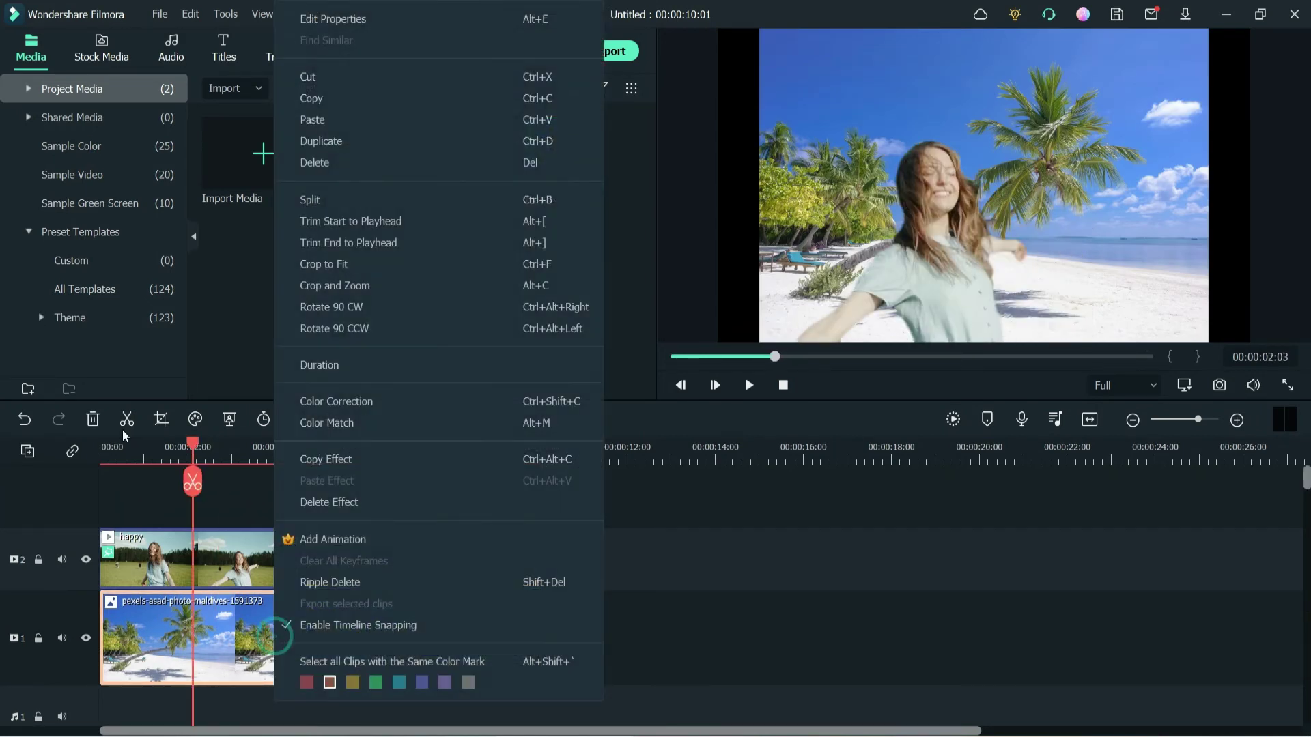
click(299, 280)
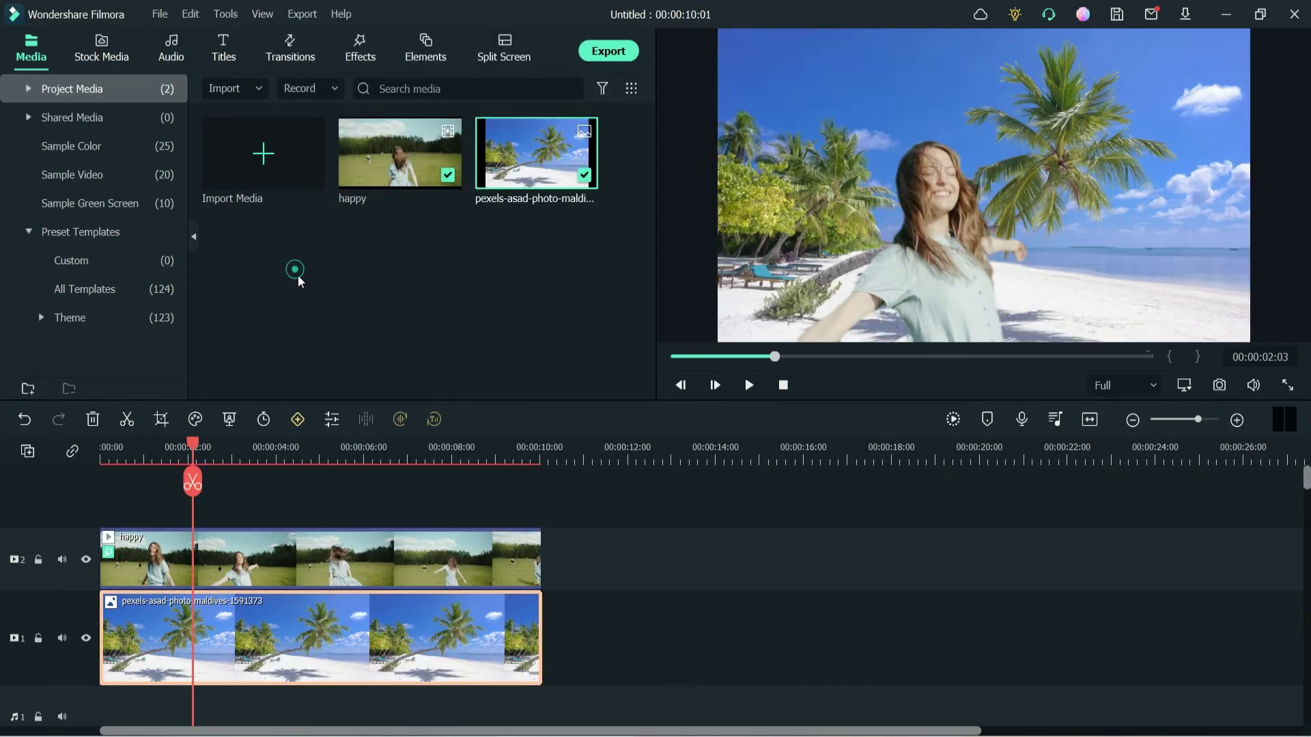
right_click(234, 654)
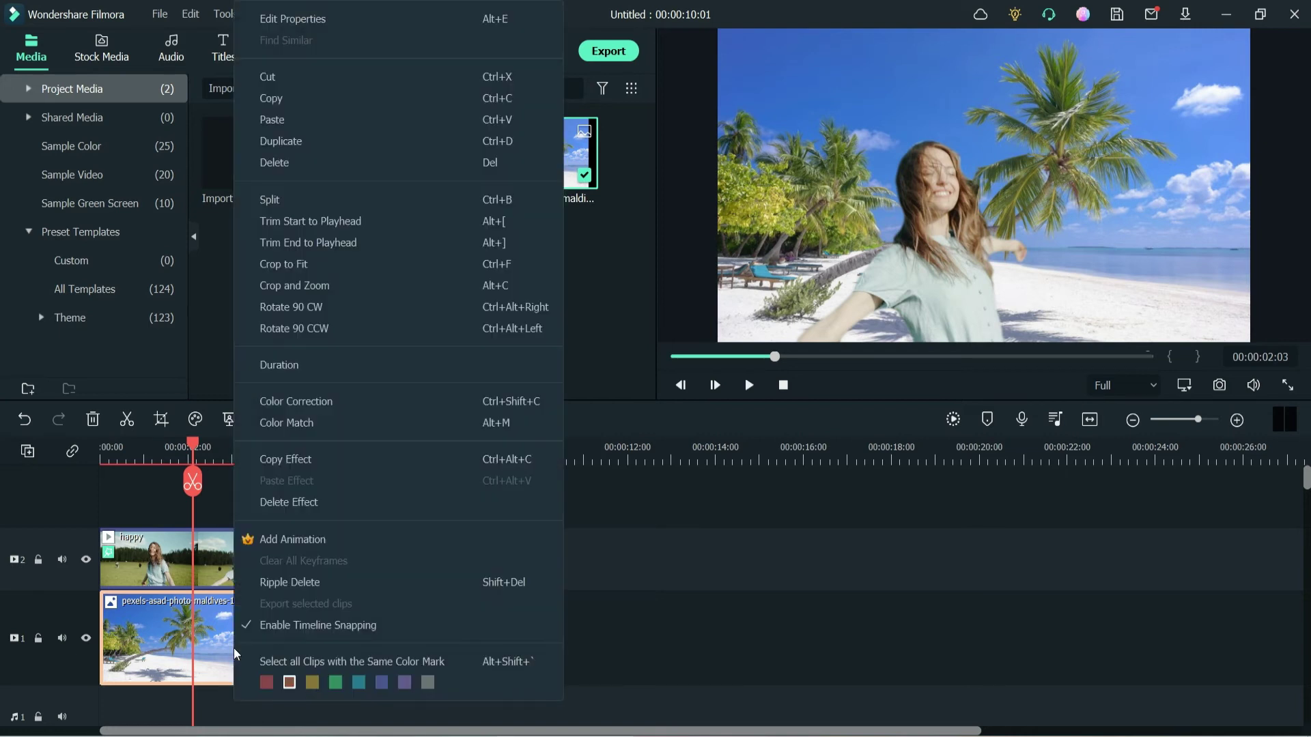
click(744, 635)
Play the beach composite from the start of the project
click(740, 629)
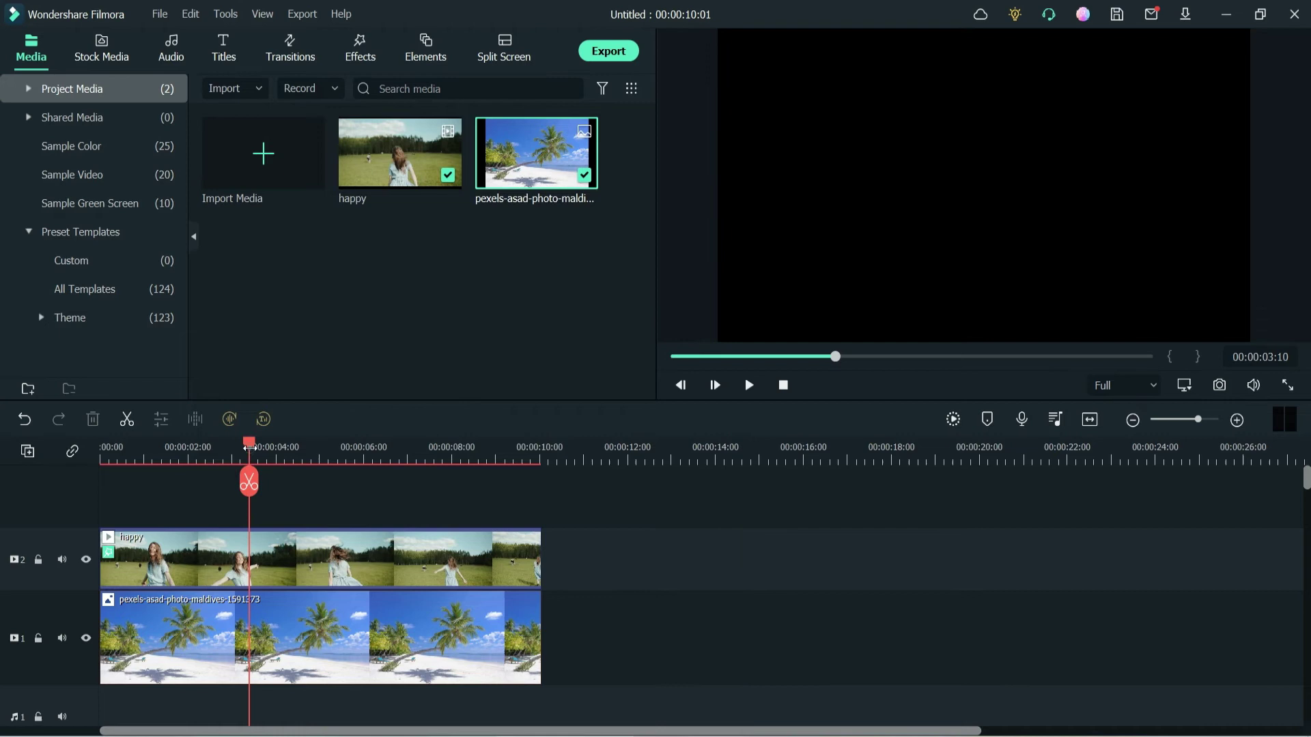
click(243, 447)
key(Home)
key(space)
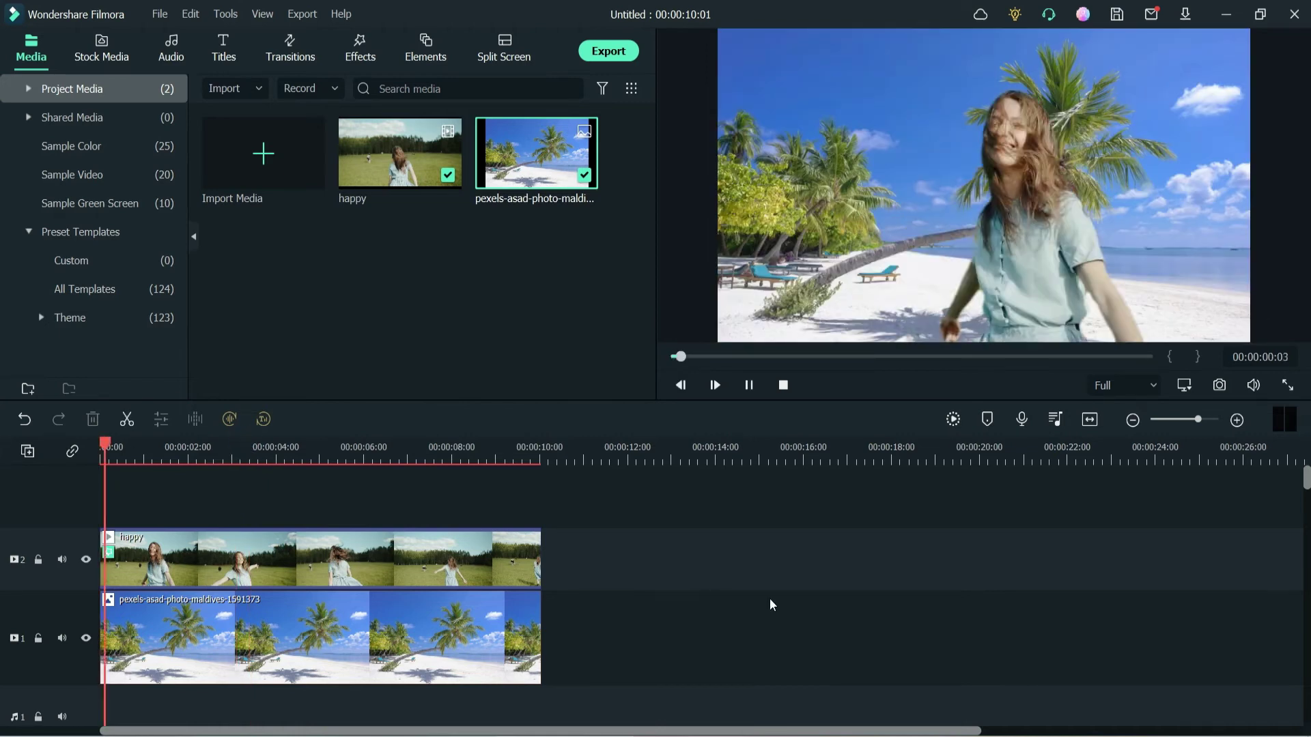
Add Summer Time music to the audio track and cut it off at 00:00:10:00
key(space)
click(172, 49)
scroll(431, 218, down, 2)
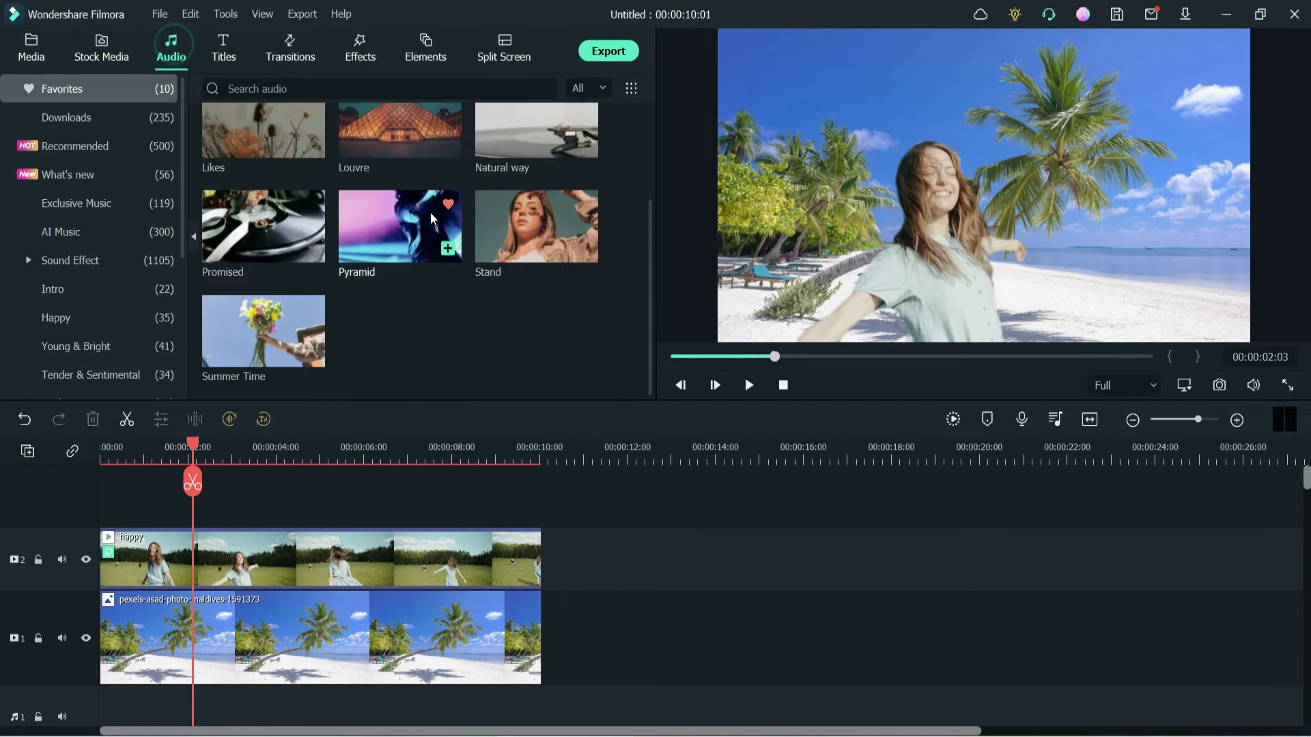
drag(252, 333, 110, 713)
click(539, 450)
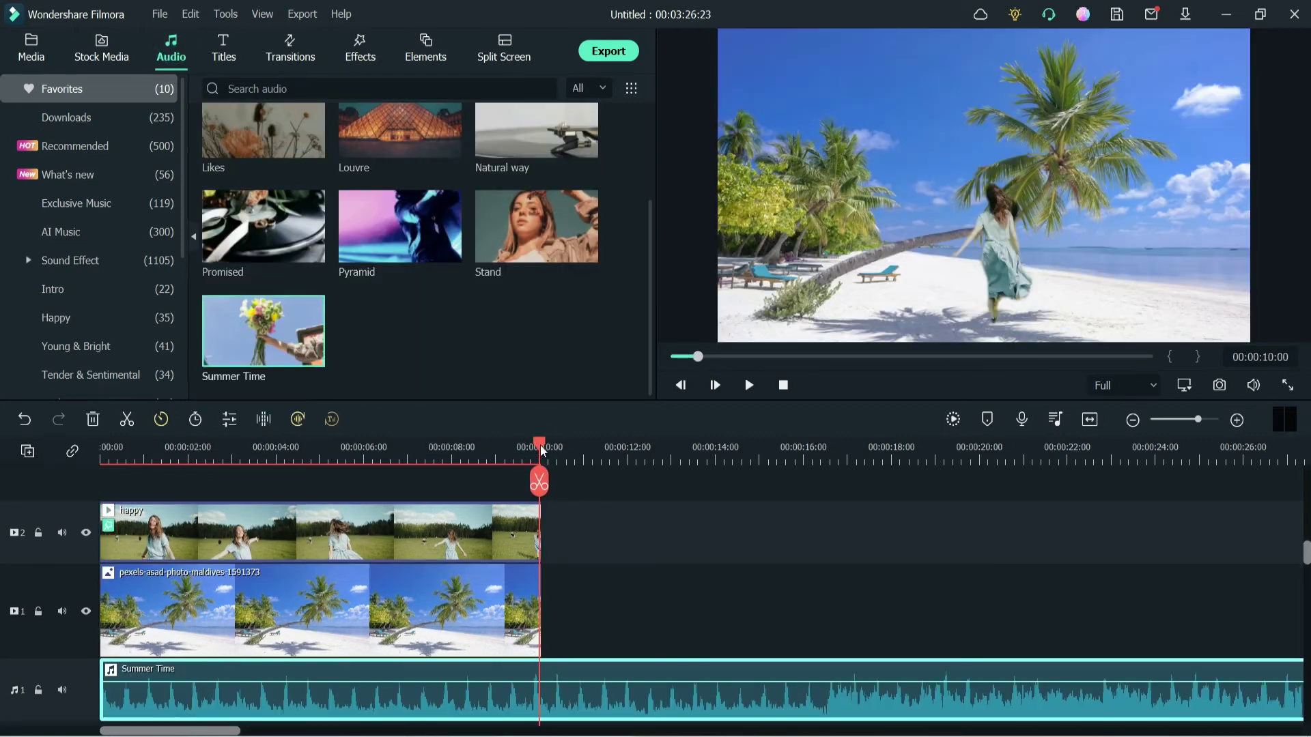
key(ctrl+b)
key(Delete)
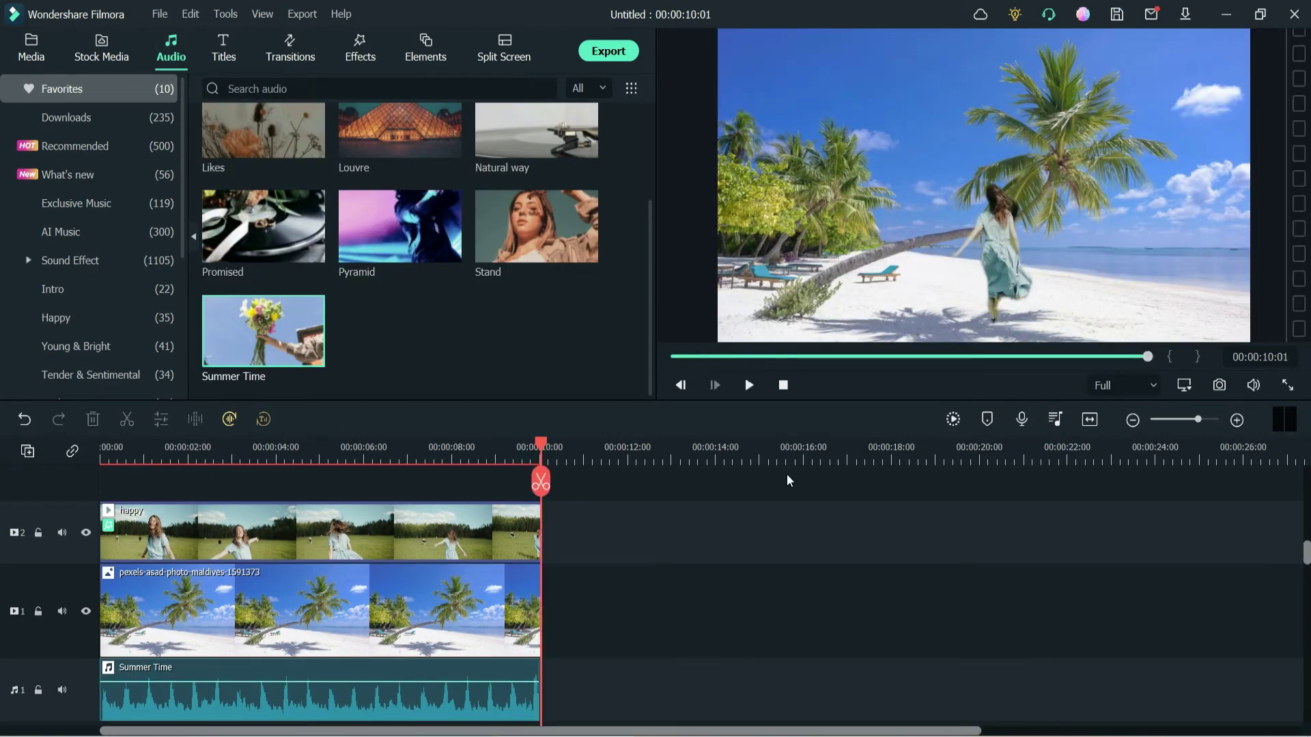
Play the project with music, then delete the beach background clip
key(space)
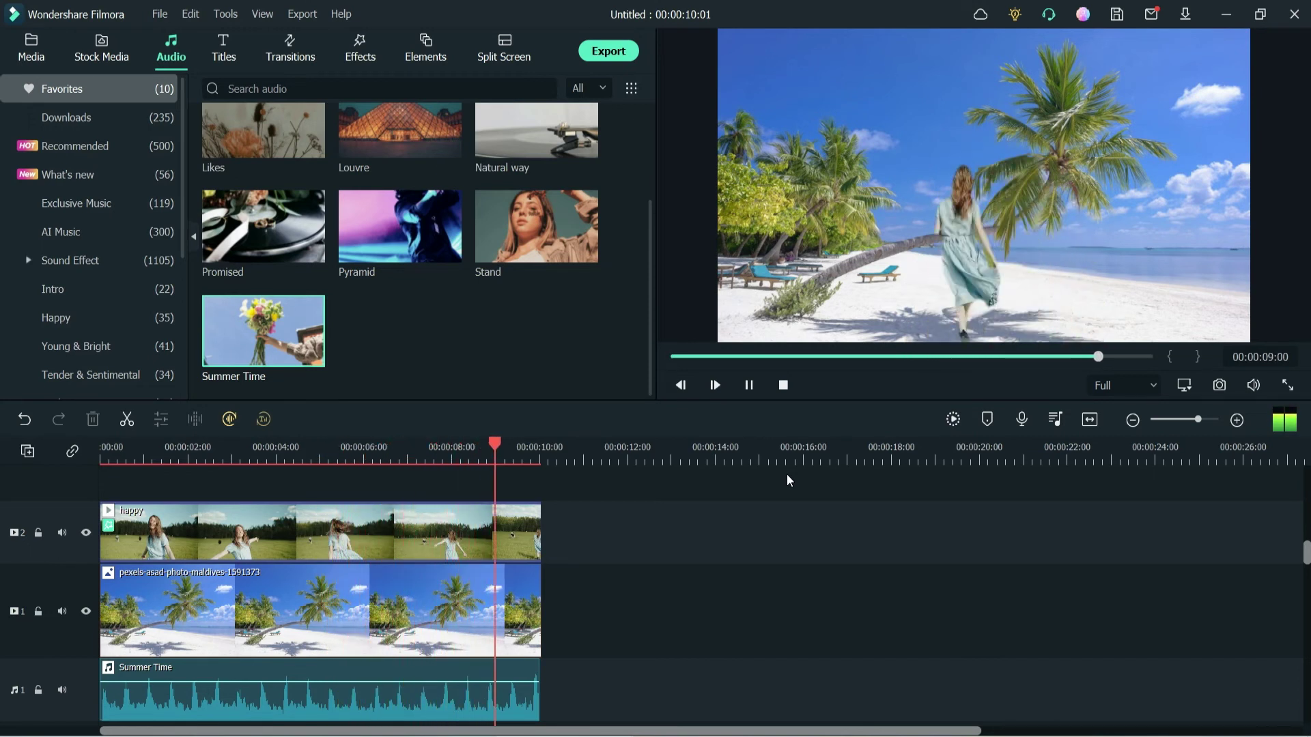
click(126, 454)
click(387, 633)
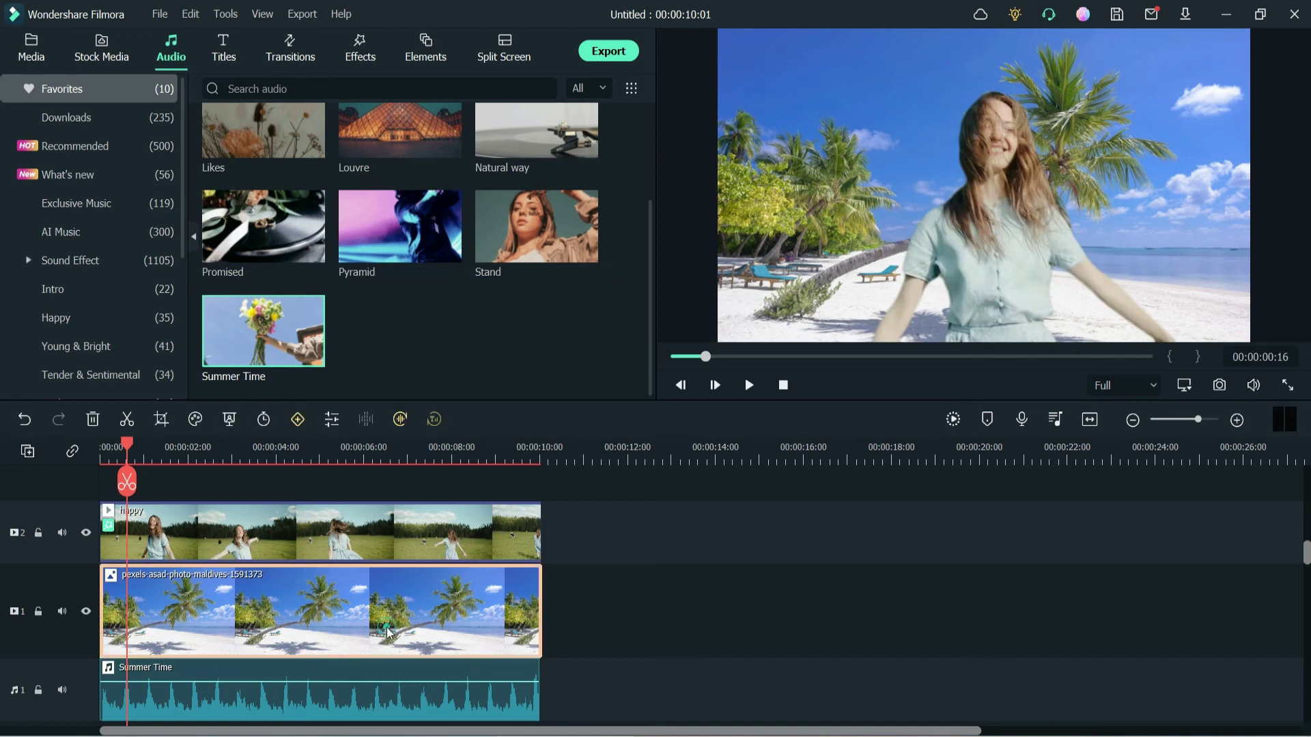
key(Delete)
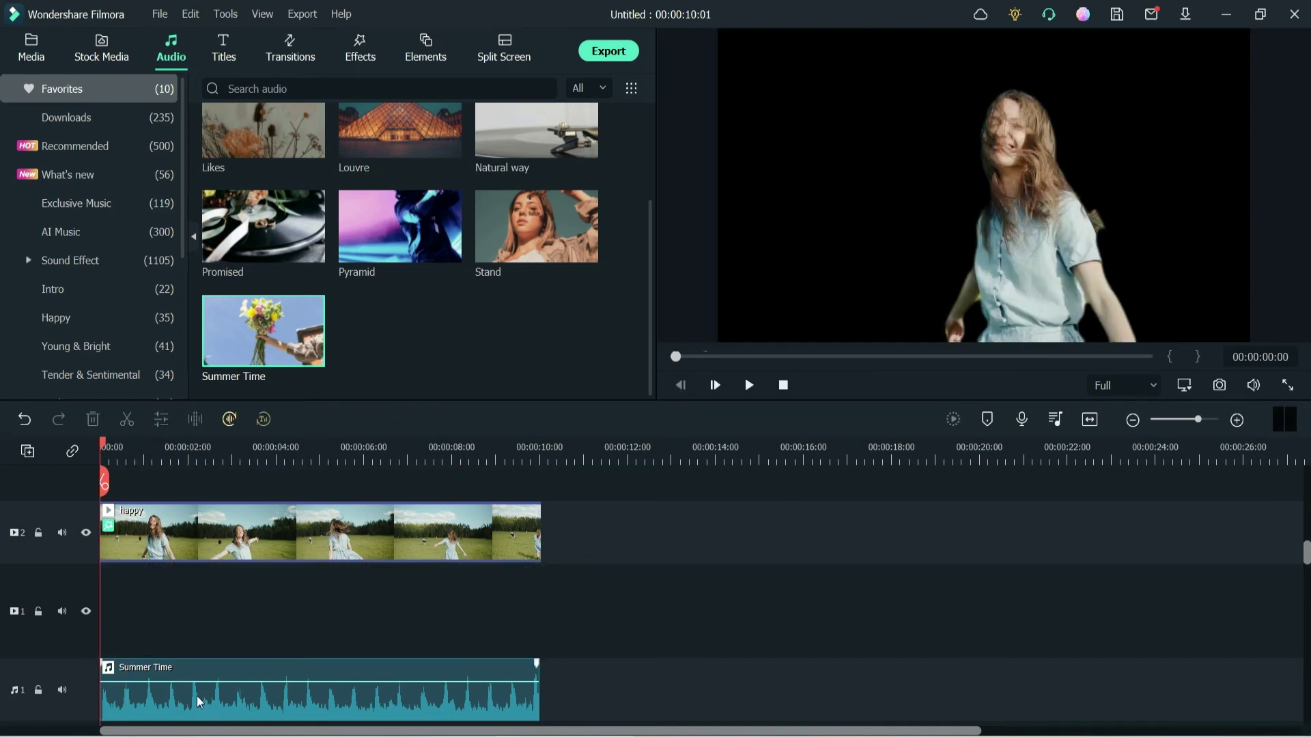
Try the Retro Greenscreen element as a background on track 1 and preview it
click(418, 52)
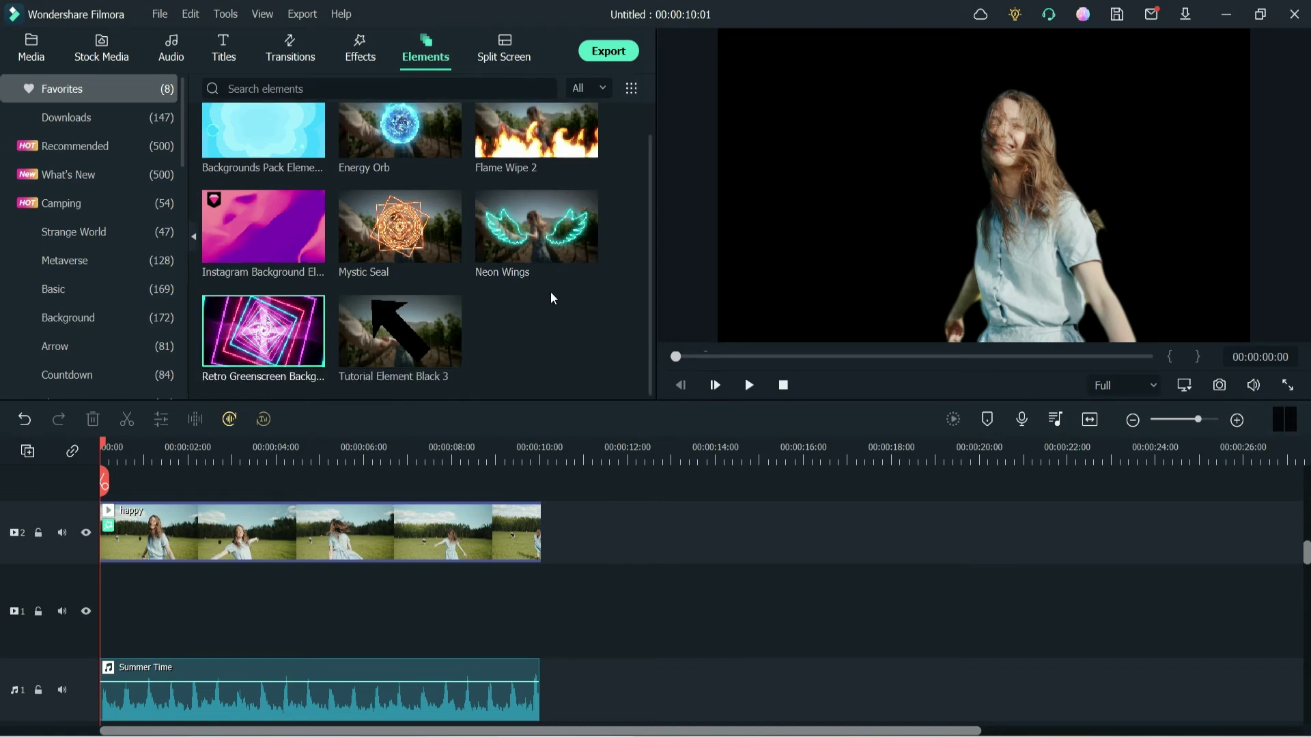
drag(252, 403, 163, 635)
key(space)
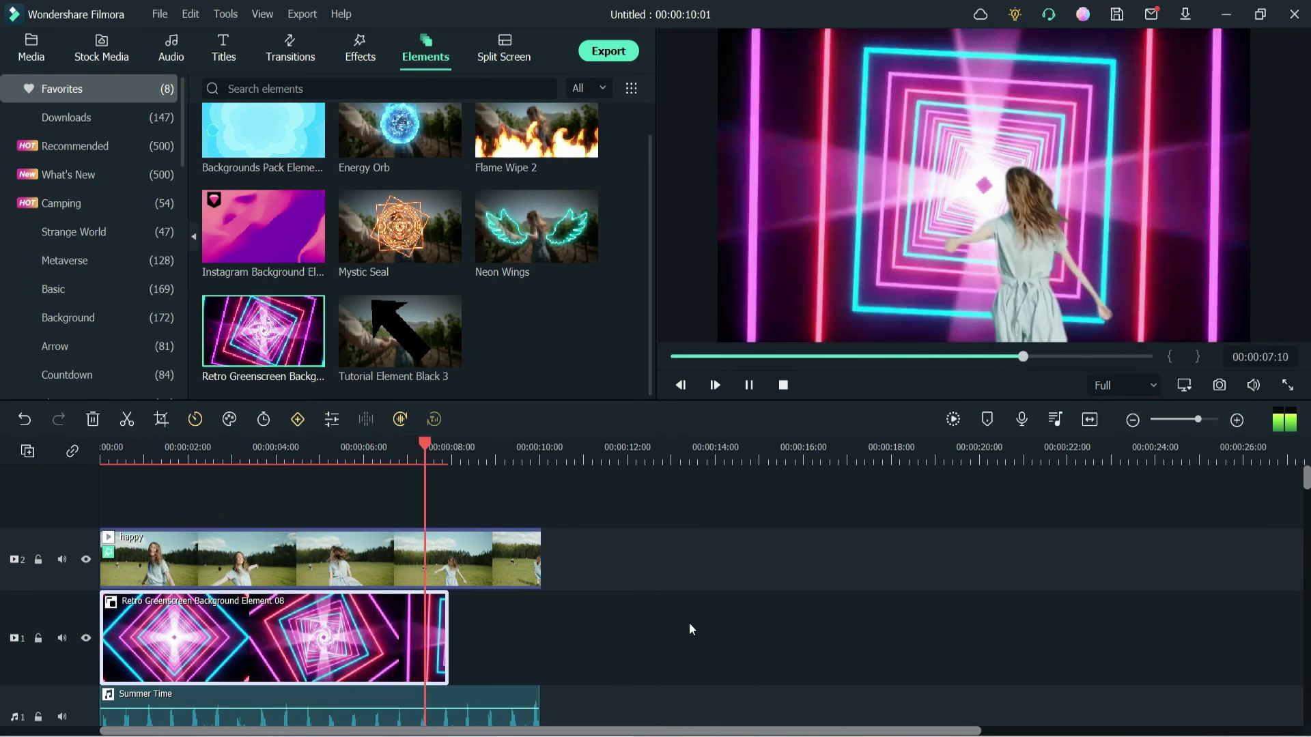
key(space)
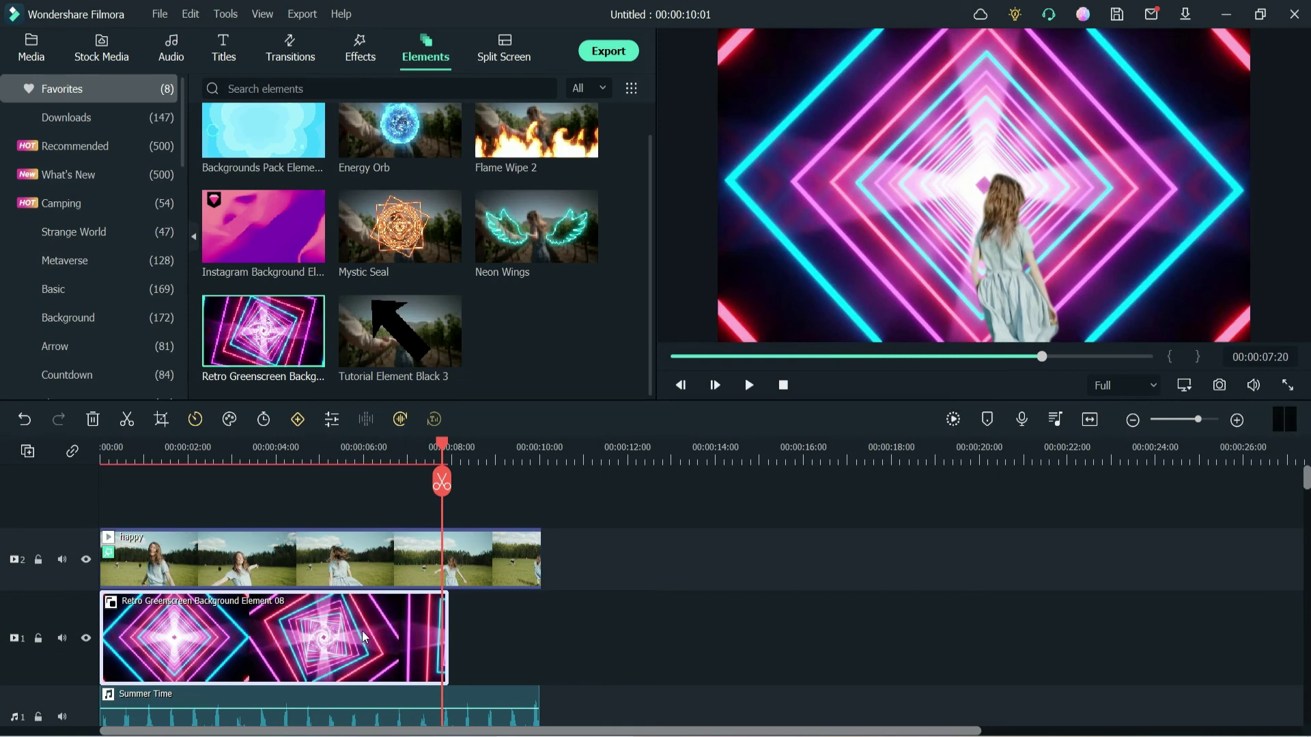
Replace Retro Greenscreen with Backgrounds Pack Element 05 on track 1 and play it
key(Delete)
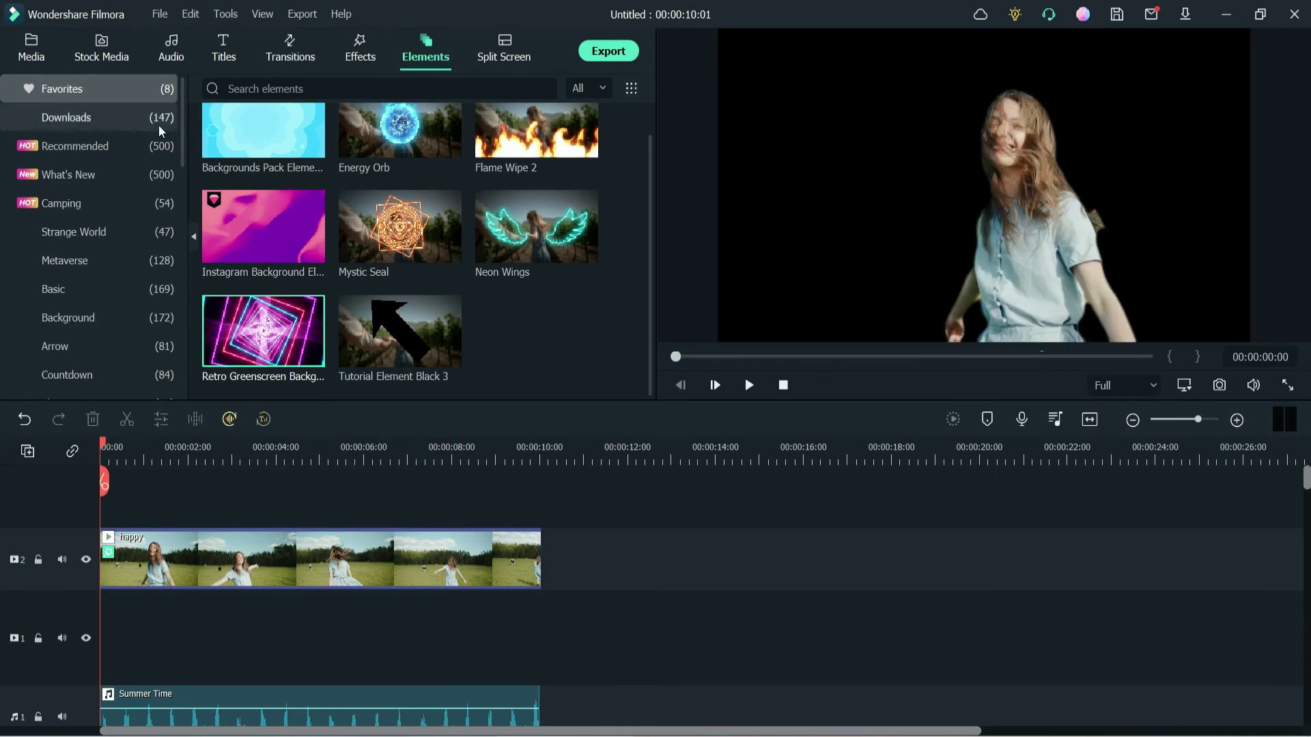
drag(263, 331, 52, 633)
key(space)
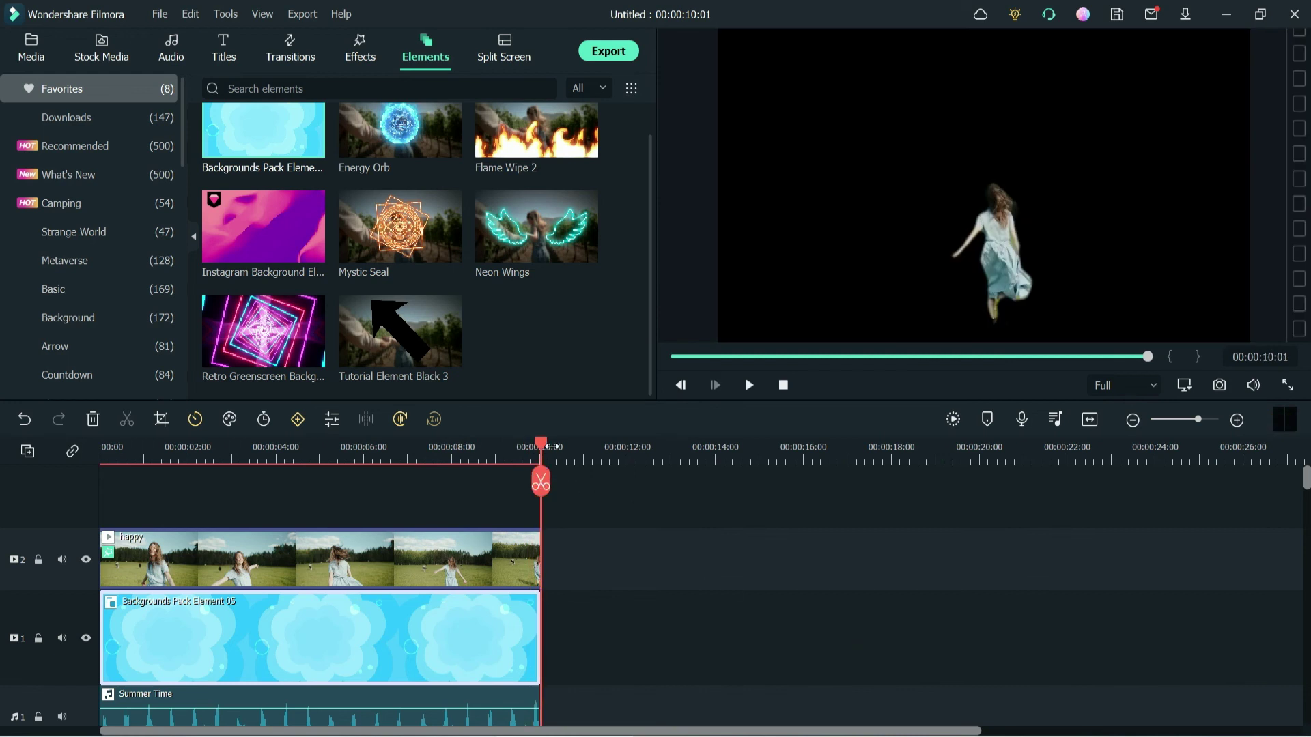
Play the finished 00:00:09:19 cloud-background project and start exporting it
click(528, 440)
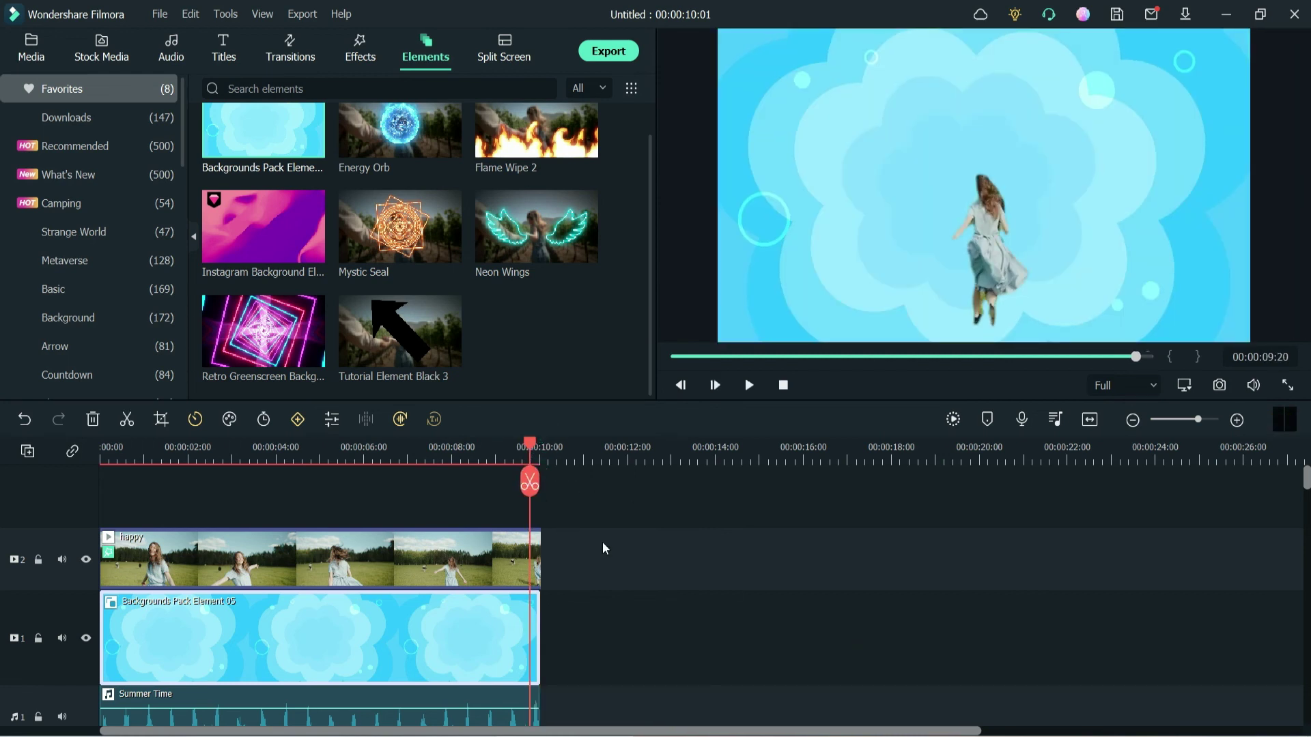
click(650, 546)
key(space)
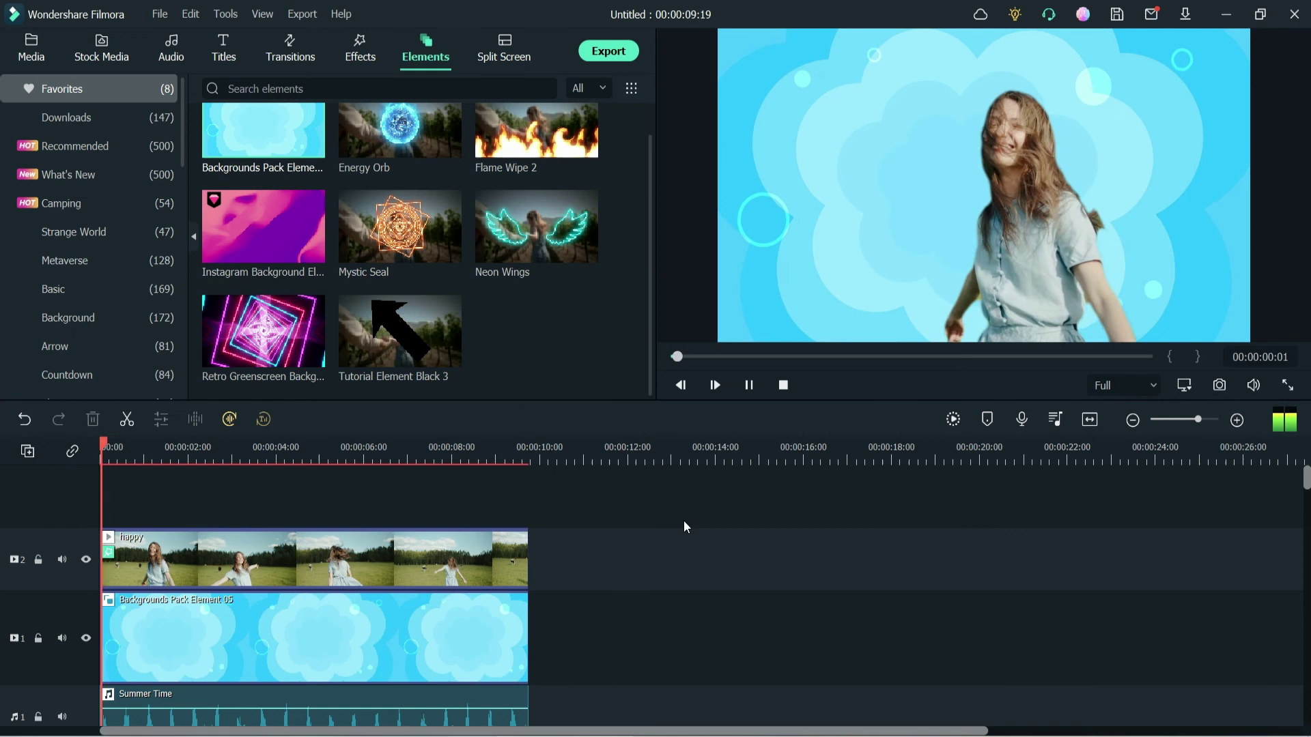
click(616, 49)
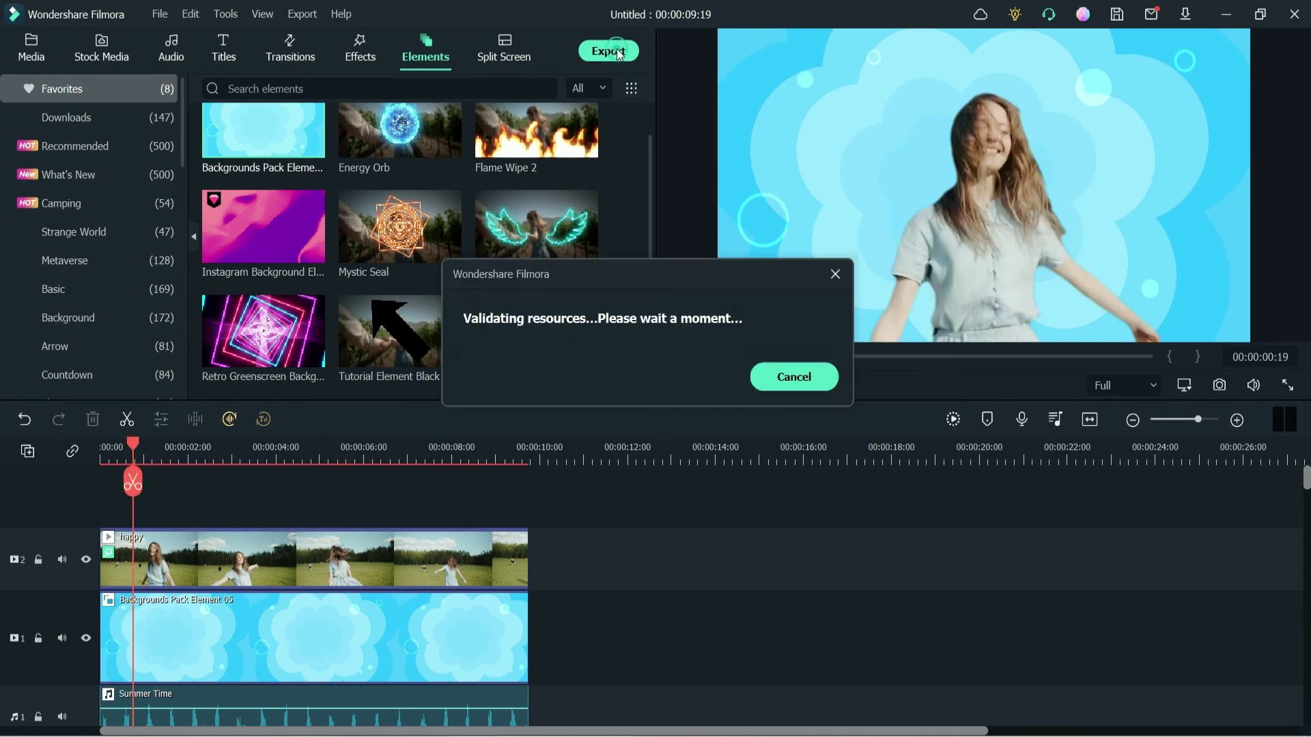